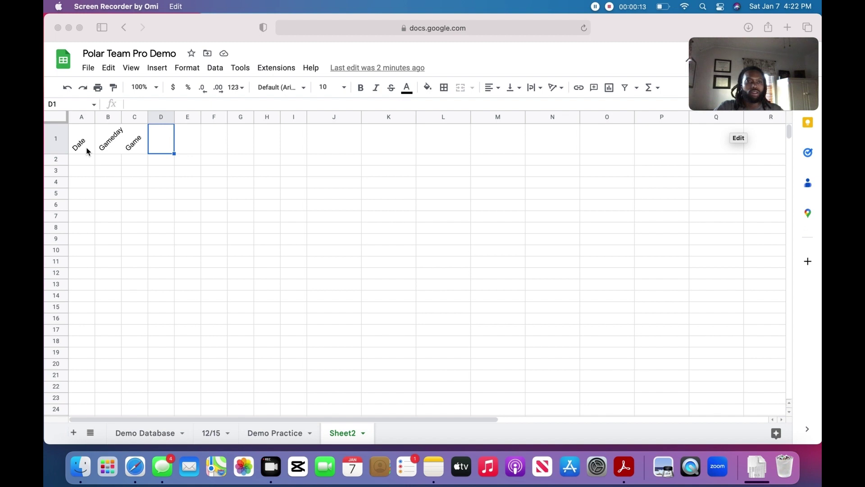
# Step: Clear the Gameday and Game headers from cells B1:C1 on Sheet2
pyautogui.click(109, 150)
pyautogui.click(109, 150)
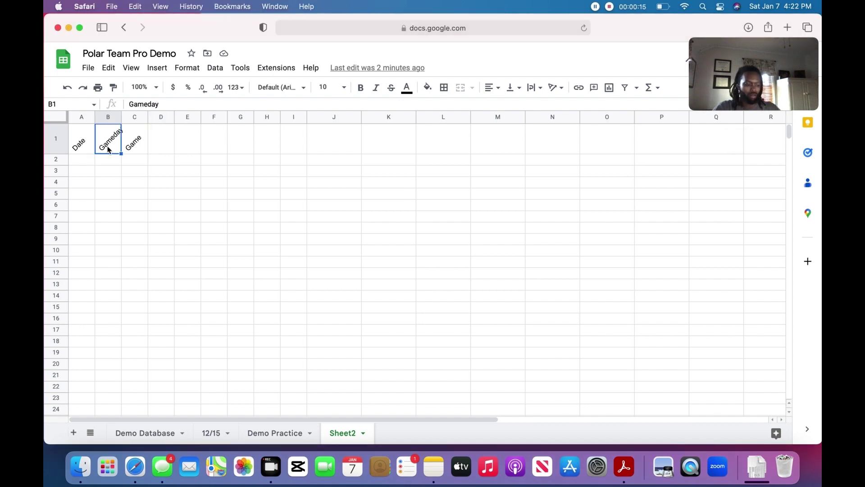
pyautogui.keyDown('shift'); pyautogui.click(137, 150); pyautogui.keyUp('shift')
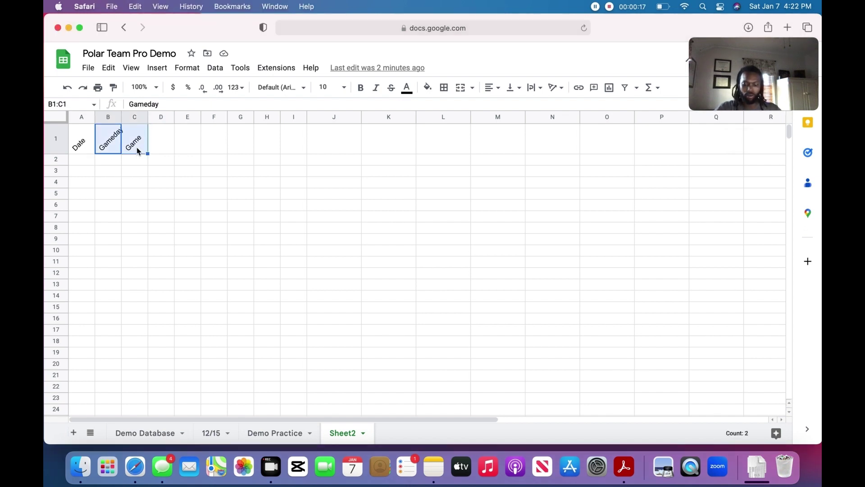
pyautogui.press('Delete')
pyautogui.click(129, 158)
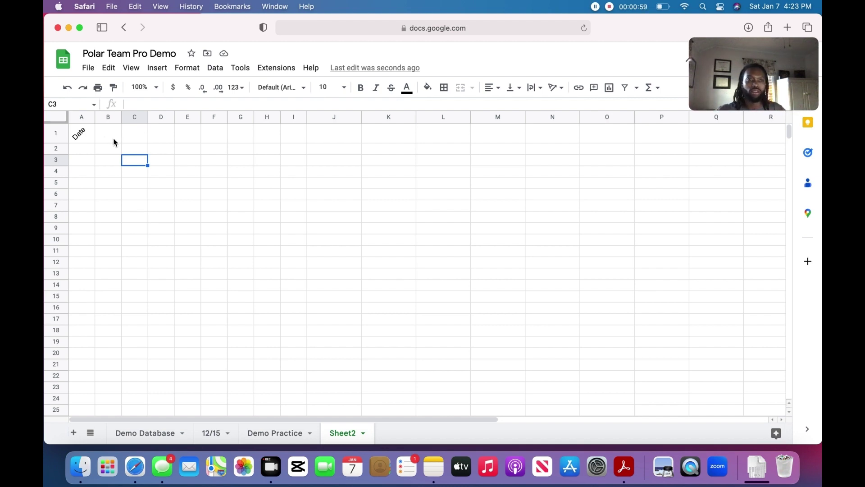
pyautogui.click(135, 135)
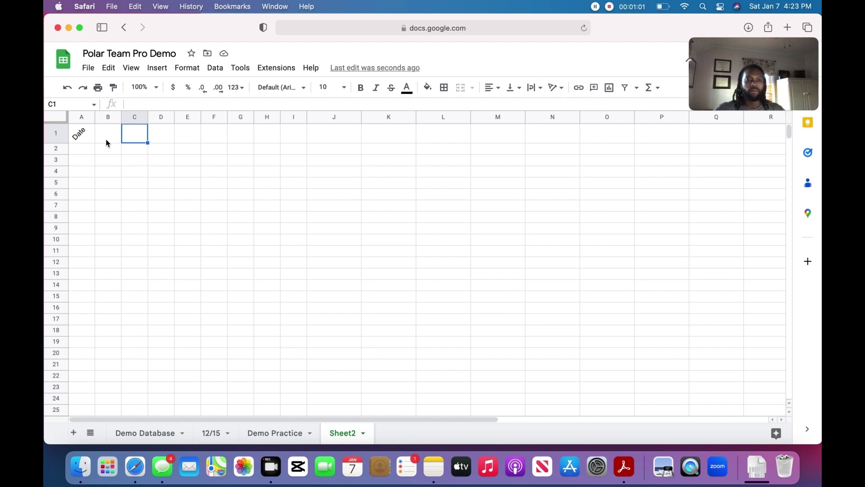
# Step: Resize columns A through N to one equal, narrow width
pyautogui.click(77, 134)
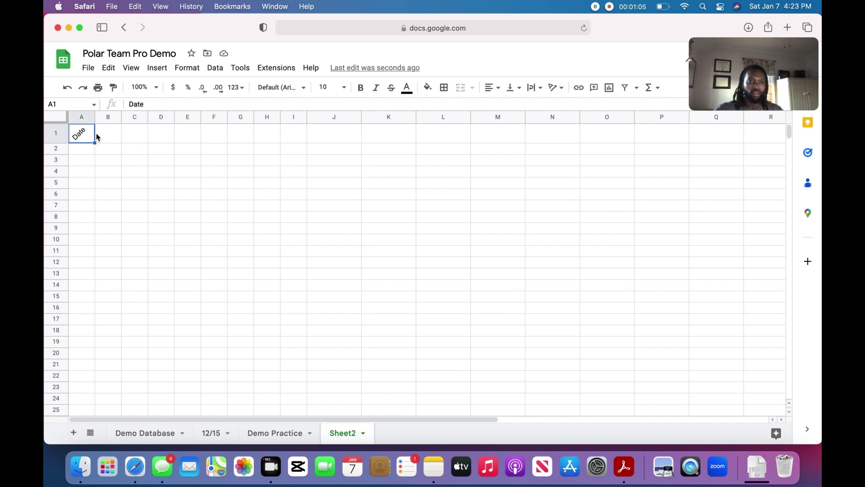
pyautogui.click(83, 118)
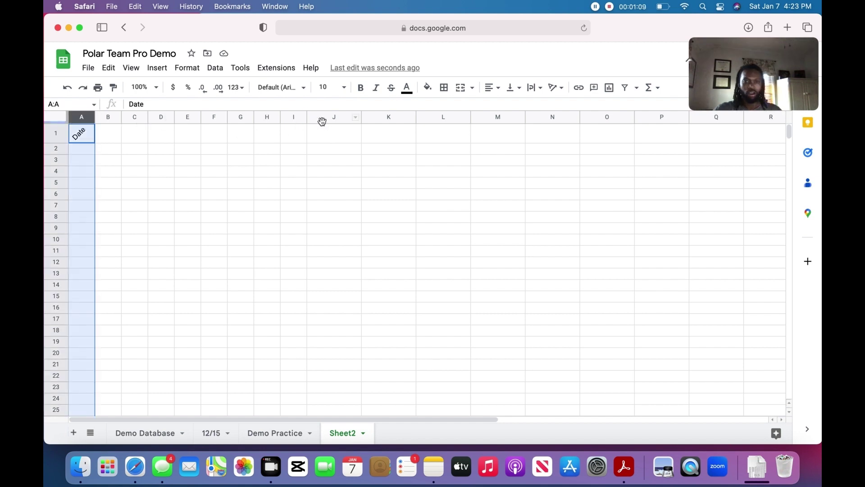
pyautogui.keyDown('shift'); pyautogui.click(397, 119); pyautogui.keyUp('shift')
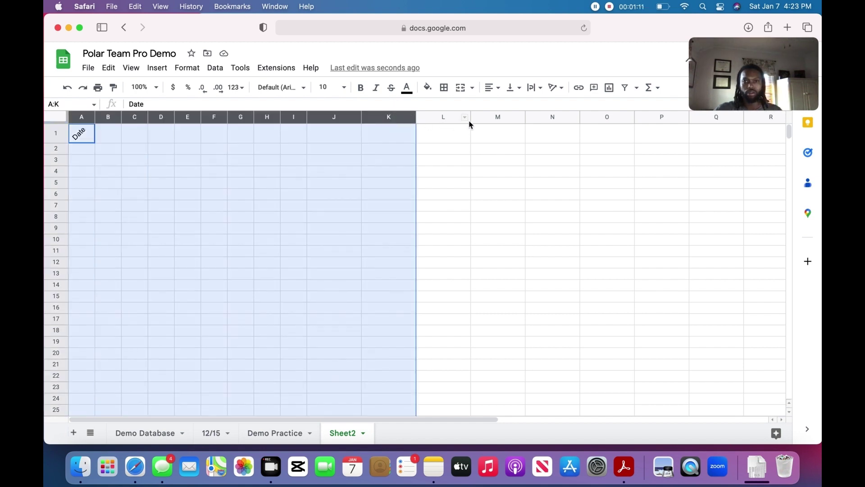
pyautogui.keyDown('shift'); pyautogui.click(554, 119); pyautogui.keyUp('shift')
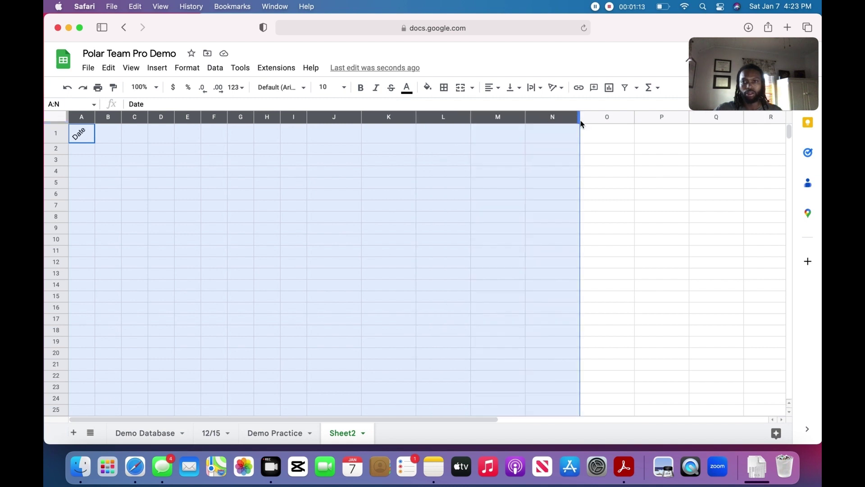
pyautogui.moveTo(579, 118); pyautogui.dragTo(555, 118)
pyautogui.click(525, 162)
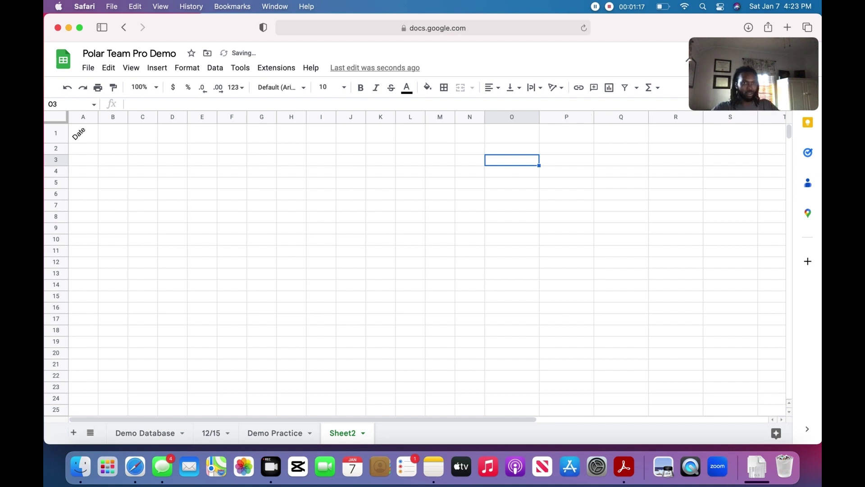
# Step: Enter the header "Schedule" in cell B1, correcting its spelling
pyautogui.click(118, 137)
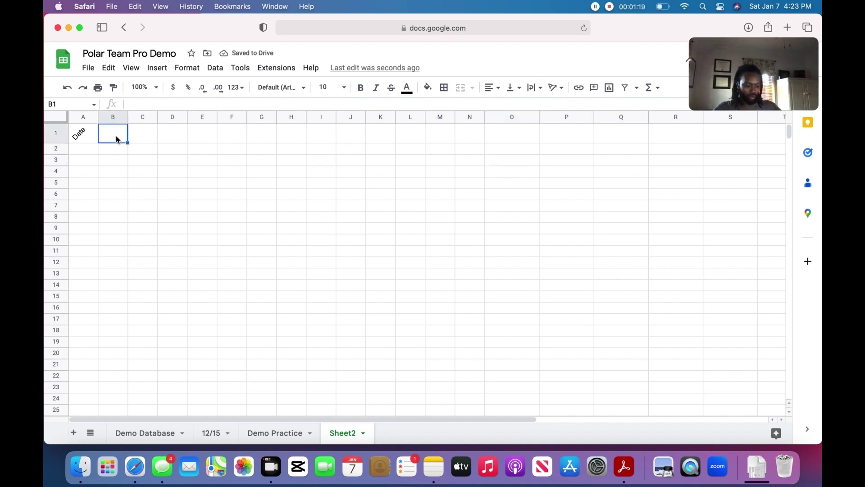
pyautogui.write('Shedule')
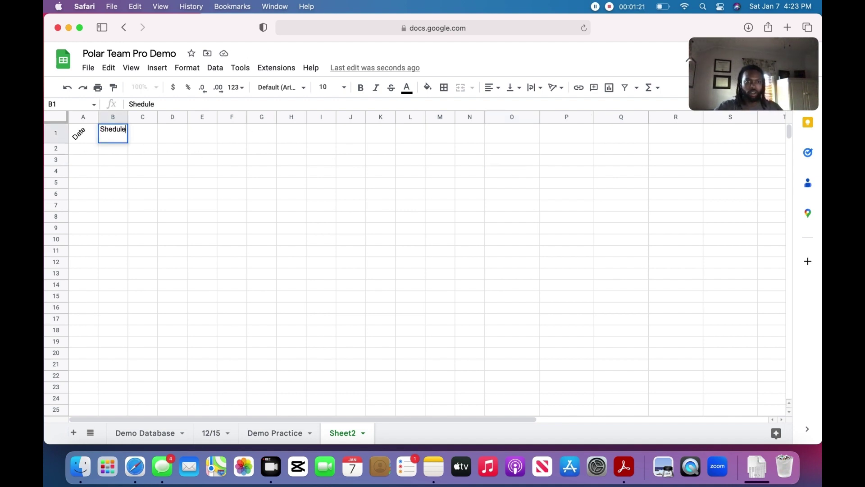
pyautogui.press('BackSpace')
pyautogui.write('chedule')
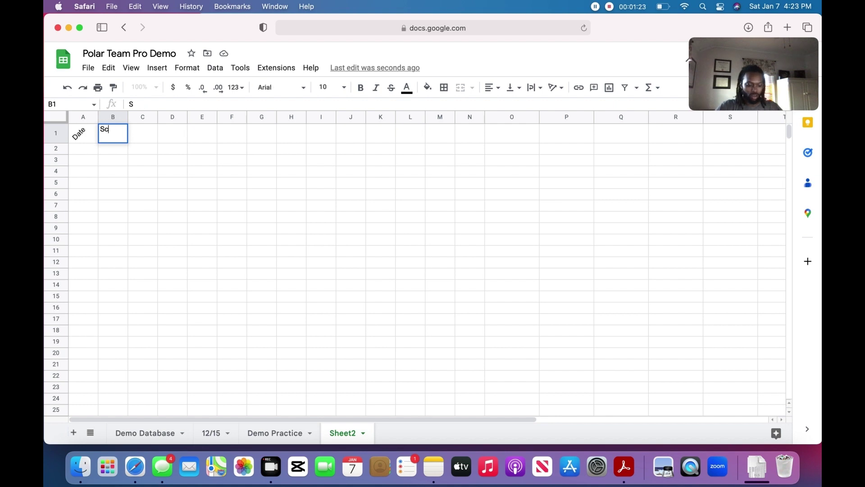
pyautogui.click(143, 168)
# Step: Enter "Player 1" in cell C1 and extend the series across row 1 to "Player 12" in N1
pyautogui.click(149, 141)
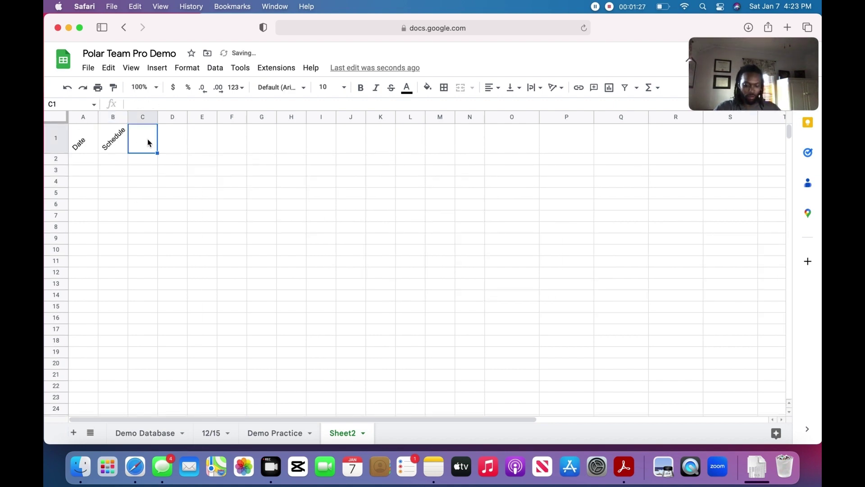
pyautogui.write('Player 1')
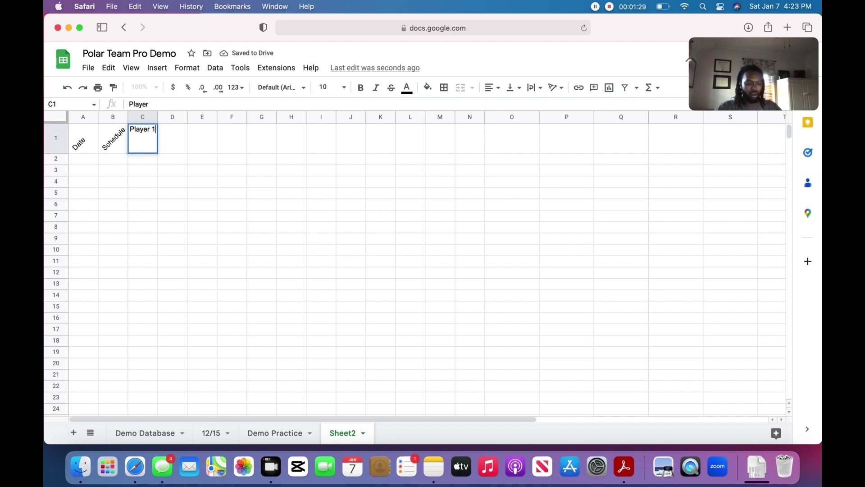
pyautogui.press('Return')
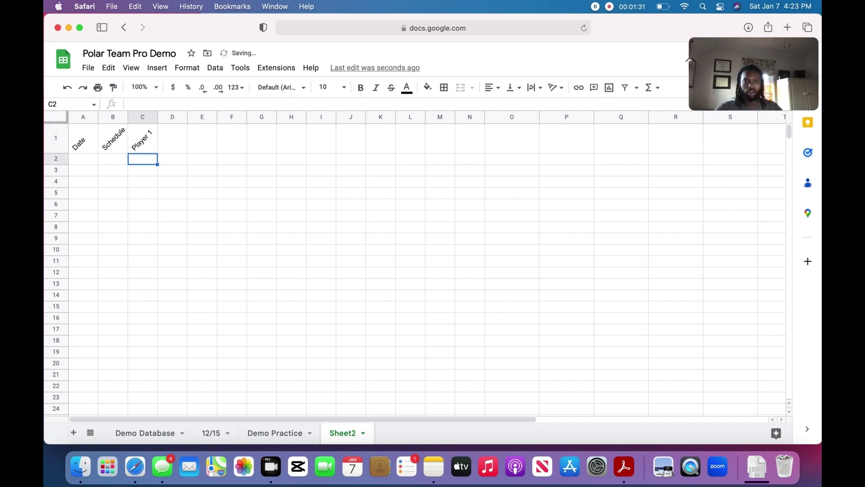
pyautogui.click(157, 151)
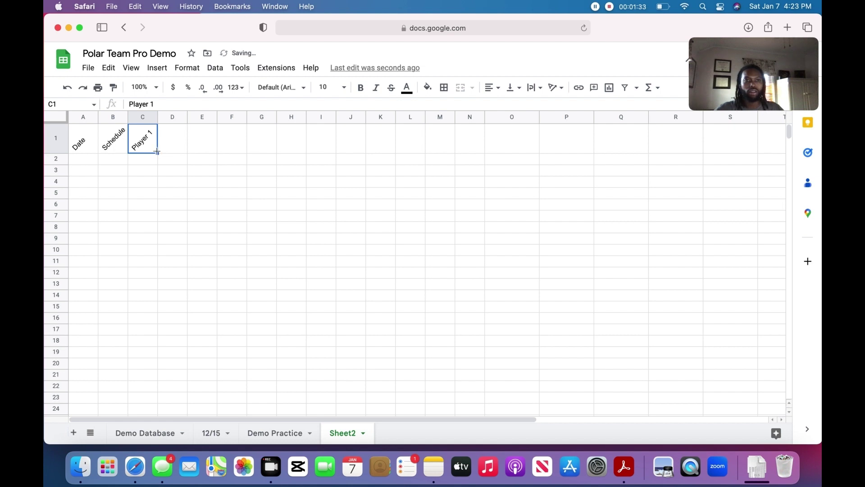
pyautogui.moveTo(156, 152); pyautogui.dragTo(475, 155)
pyautogui.click(499, 170)
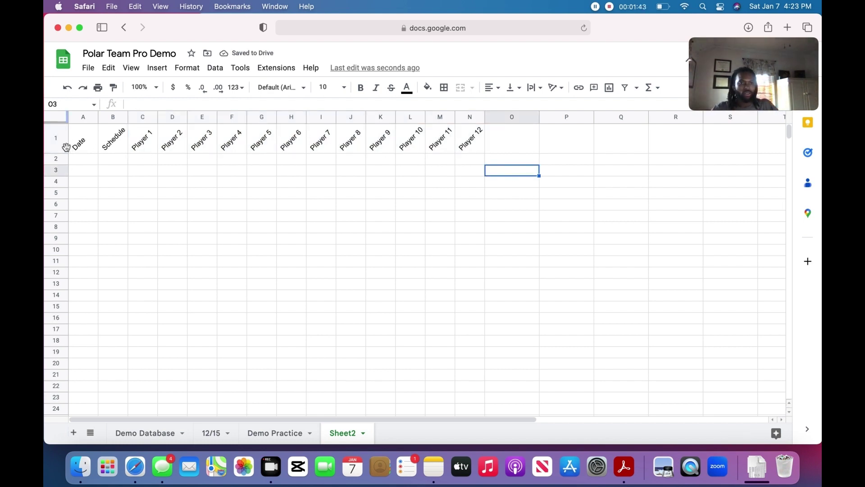
# Step: Enter the dates 1/1 in A2 and 1/2 in A3, and extend the date series down to 1/18 in A19
pyautogui.click(86, 159)
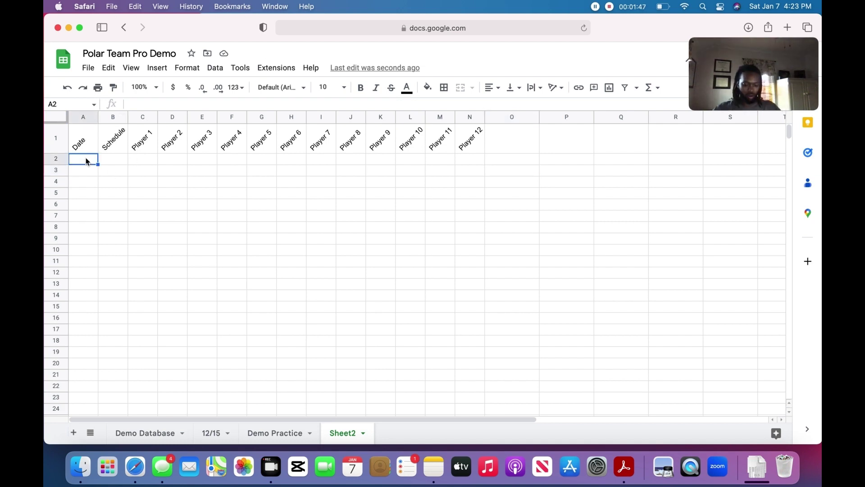
pyautogui.write('1/1')
pyautogui.press('Return')
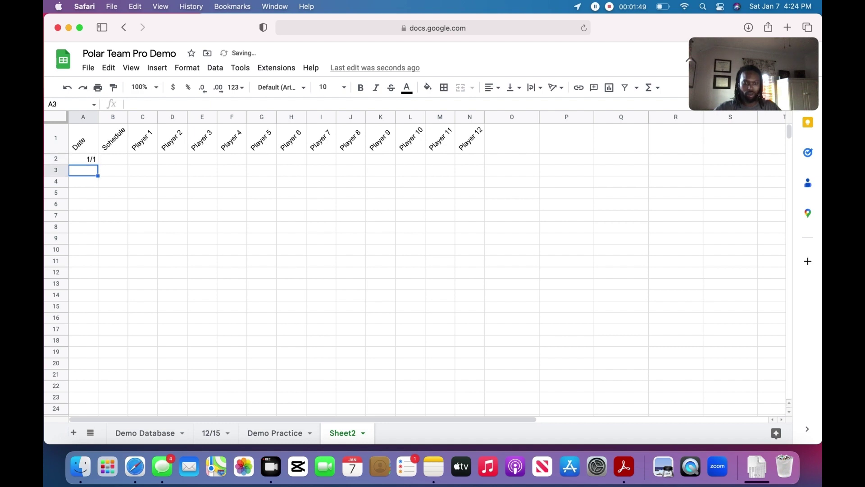
pyautogui.write('1/2')
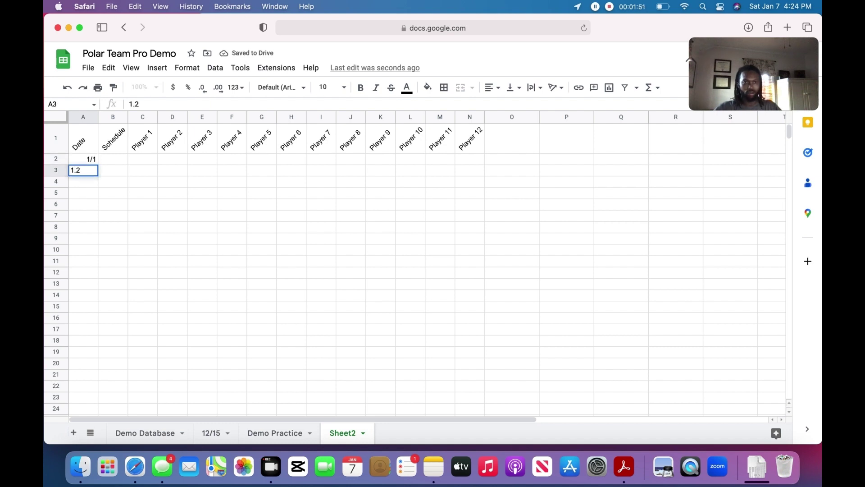
pyautogui.press('Return')
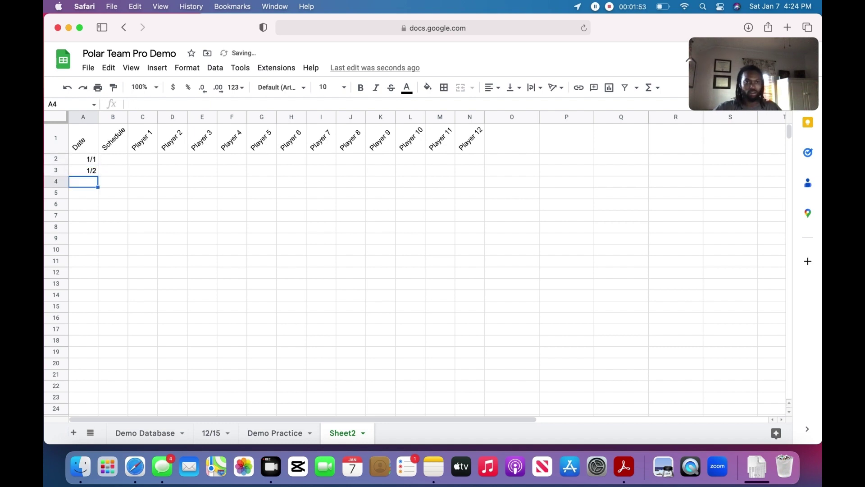
pyautogui.click(96, 173)
pyautogui.moveTo(98, 174); pyautogui.dragTo(97, 356)
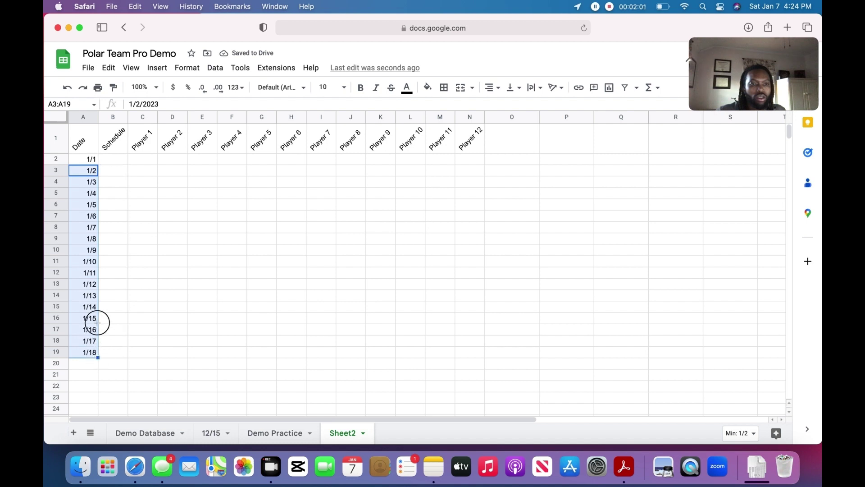
# Step: Clear the dates 1/15 through 1/18 from cells A16:A19
pyautogui.click(96, 342)
pyautogui.moveTo(88, 318); pyautogui.dragTo(85, 358)
pyautogui.press('Delete')
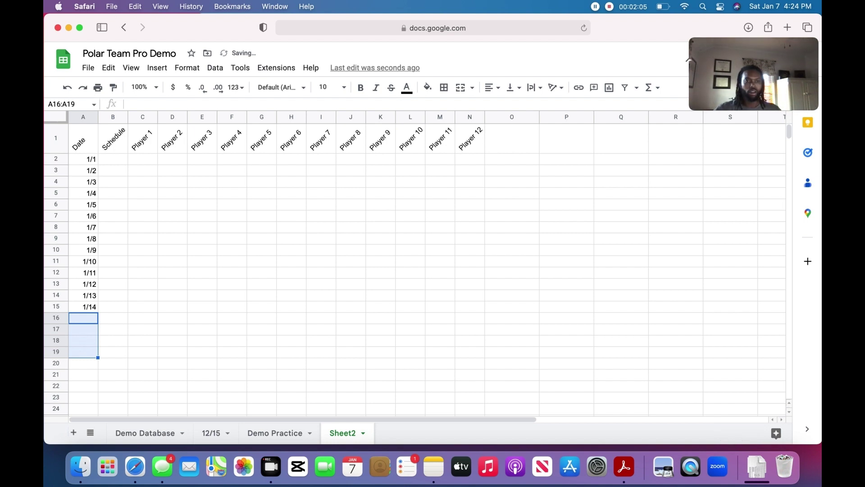
pyautogui.click(249, 267)
# Step: Enter "Game" in the Schedule column for 1/11, 1/4 and 1/14
pyautogui.click(115, 272)
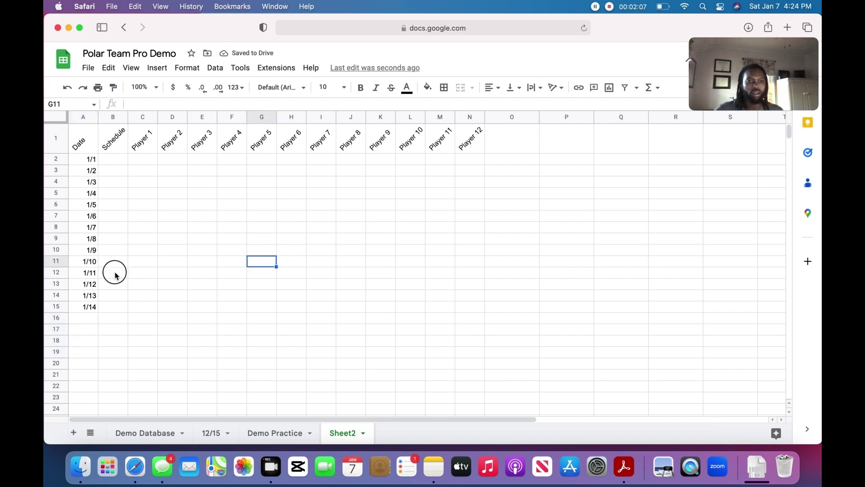
pyautogui.write('Gae')
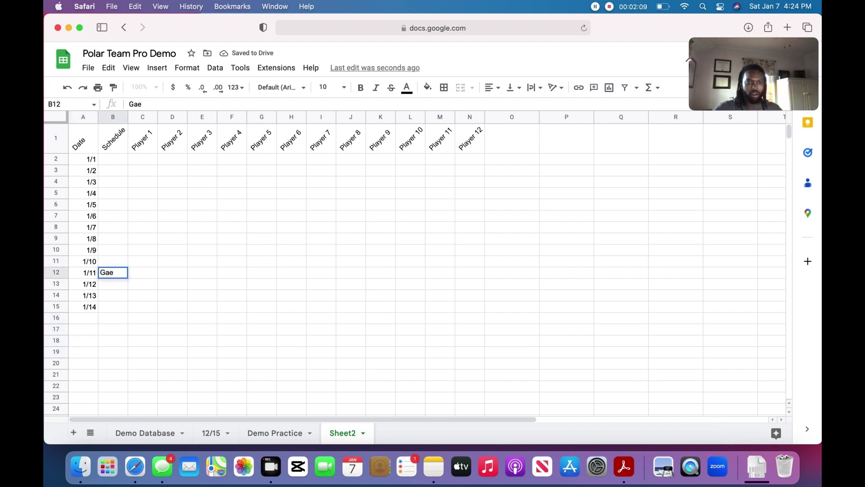
pyautogui.press('BackSpace')
pyautogui.press('BackSpace')
pyautogui.write('a')
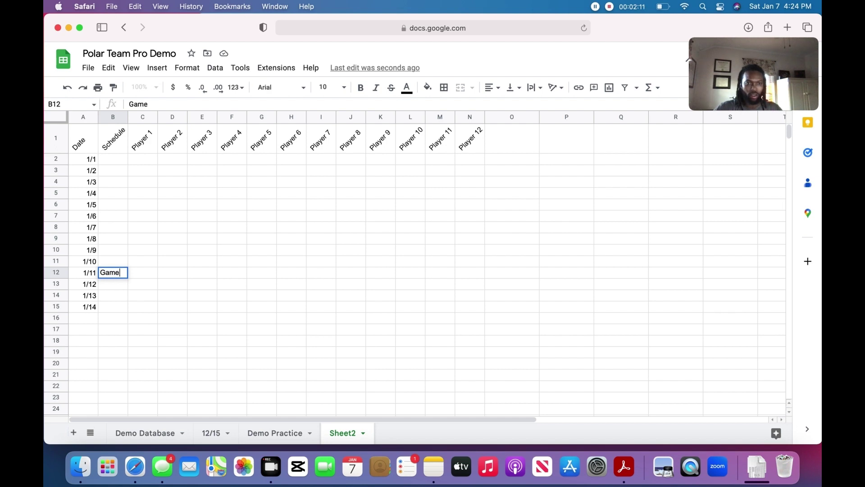
pyautogui.click(116, 198)
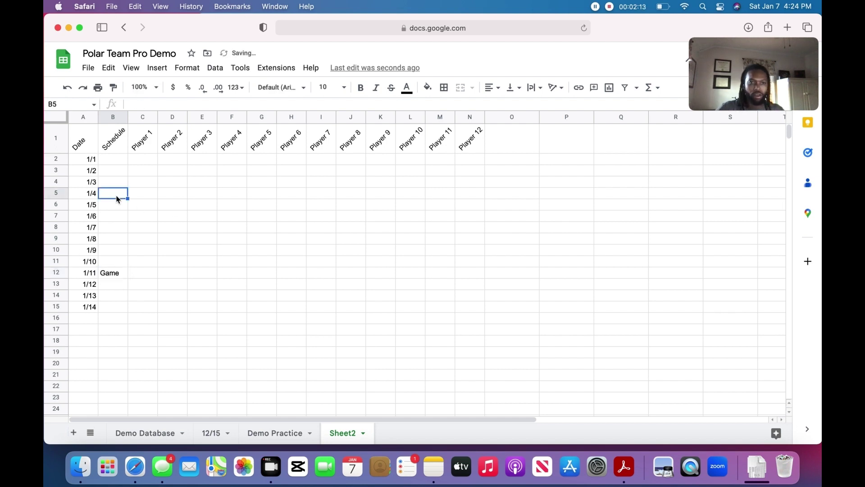
pyautogui.write('Game')
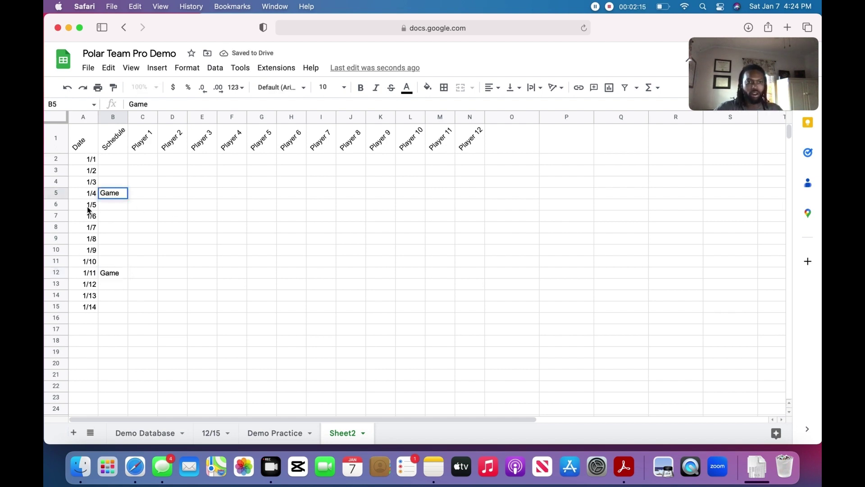
pyautogui.click(110, 308)
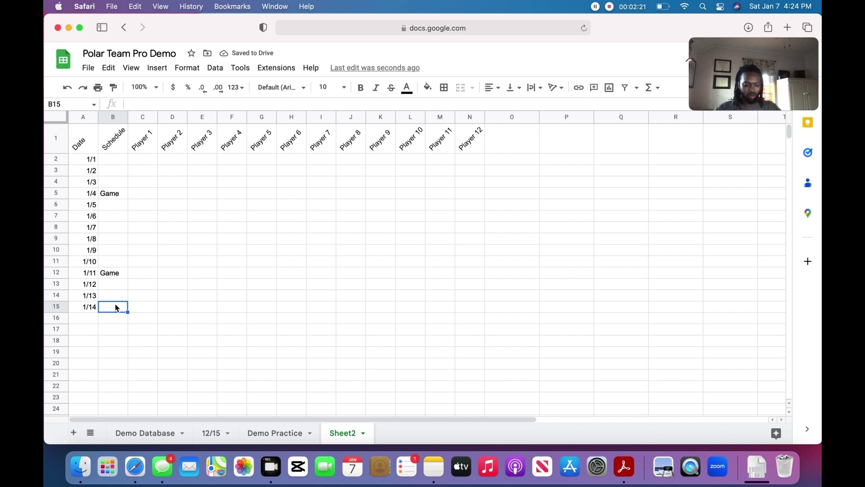
pyautogui.write('G')
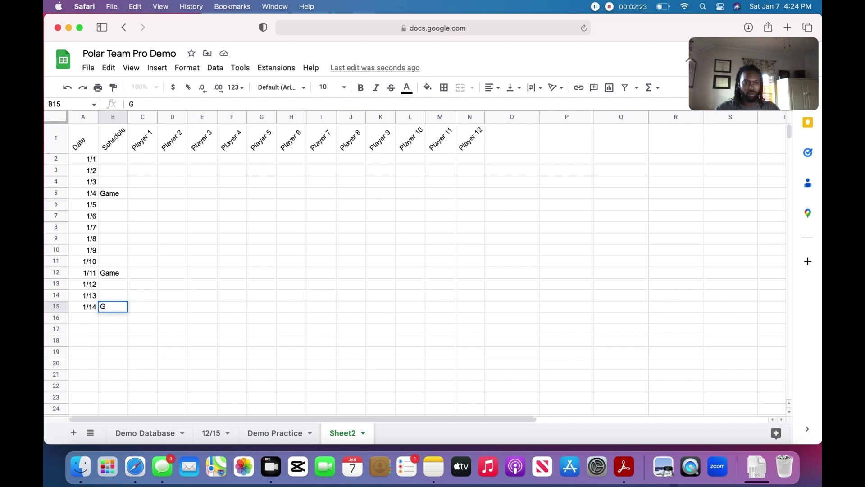
pyautogui.write('ame')
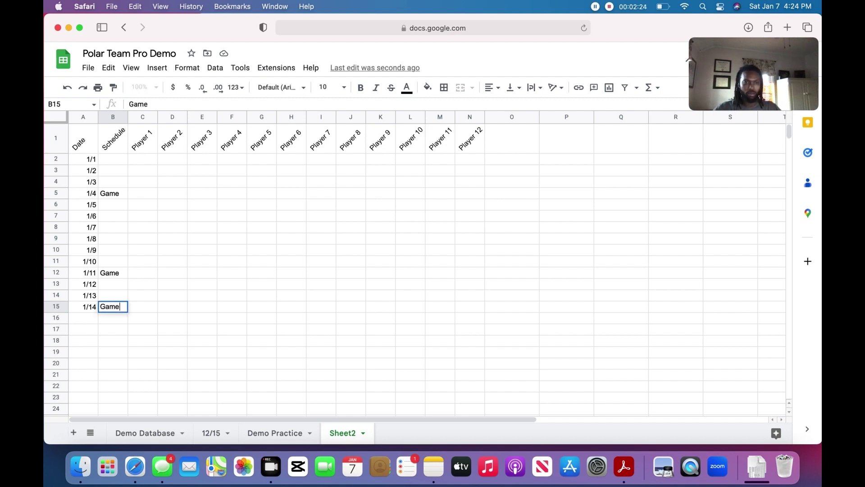
# Step: Label the days before the 1/14 game in the Schedule column: GM-1 for 1/13 and GM-2 for 1/12
pyautogui.click(124, 299)
pyautogui.write('GM')
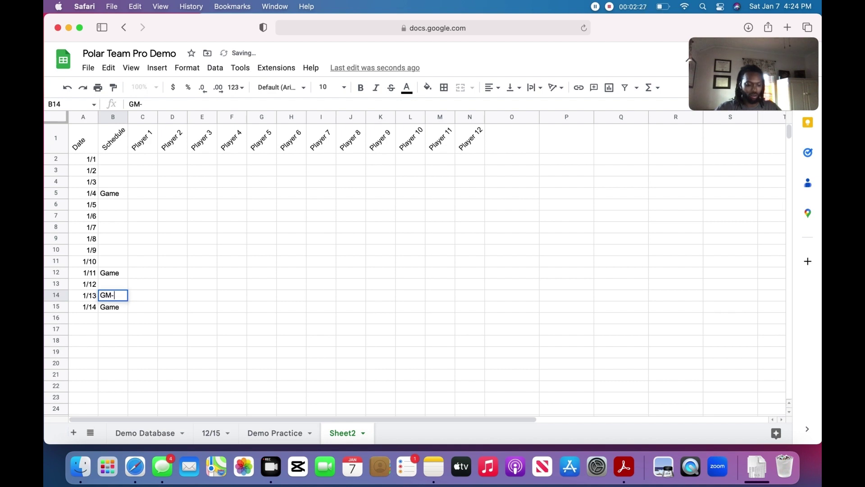
pyautogui.write('-1')
pyautogui.press('Up')
pyautogui.write('GM-2')
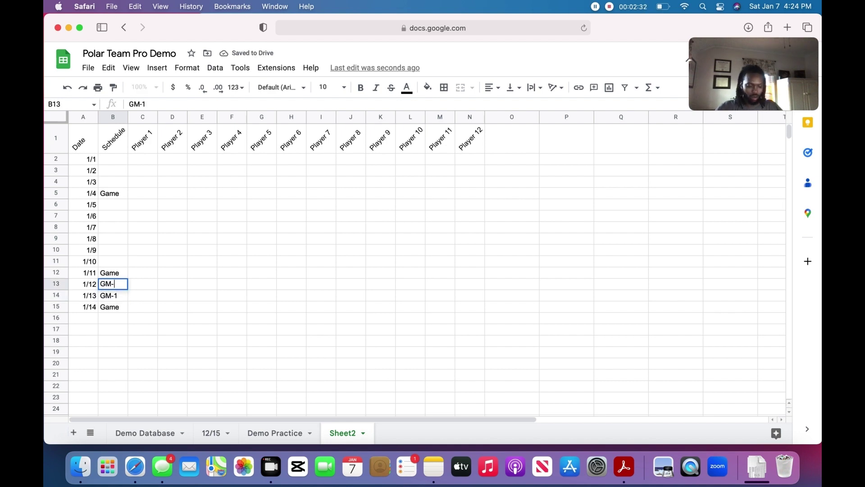
pyautogui.press('Up')
# Step: Label the days before the 1/11 game in the Schedule column, counting back from GM-1 on 1/10 to GM-5 on 1/6
pyautogui.press('Up')
pyautogui.write('GM-1')
pyautogui.press('Up')
pyautogui.write('GM-2')
pyautogui.press('Up')
pyautogui.write('GM-3')
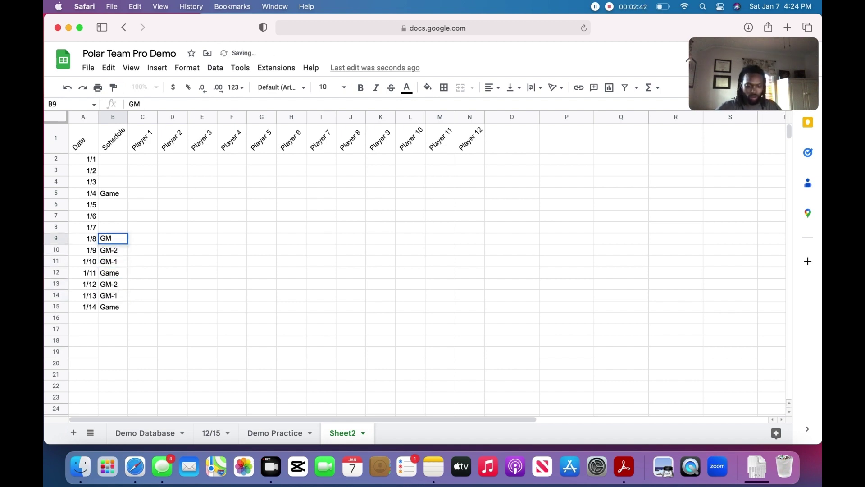
pyautogui.press('Up')
pyautogui.write('GM-4')
pyautogui.press('Up')
pyautogui.write('GM-5')
pyautogui.press('Up')
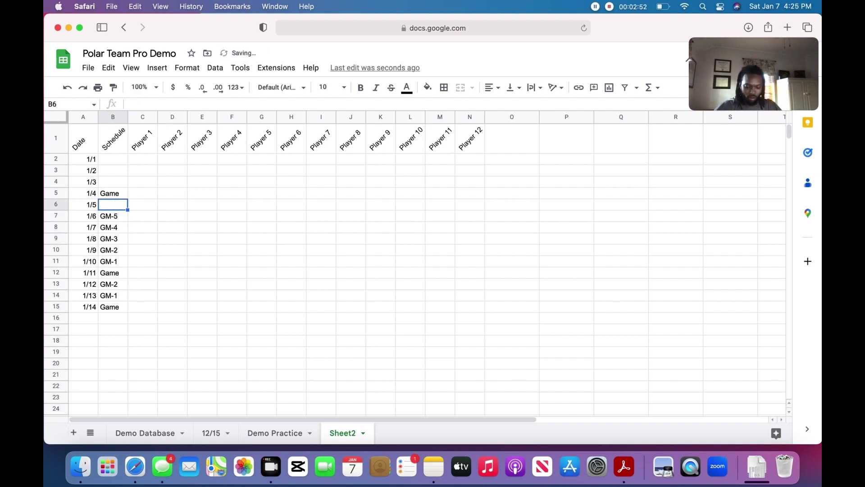
# Step: Label the remaining days in the Schedule column: GM-6 for 1/5, GM-1 for 1/3, GM-2 for 1/2 and GM-3 for 1/1
pyautogui.write('GM-6')
pyautogui.press('Up')
pyautogui.press('Up')
pyautogui.write('GM-1')
pyautogui.press('Up')
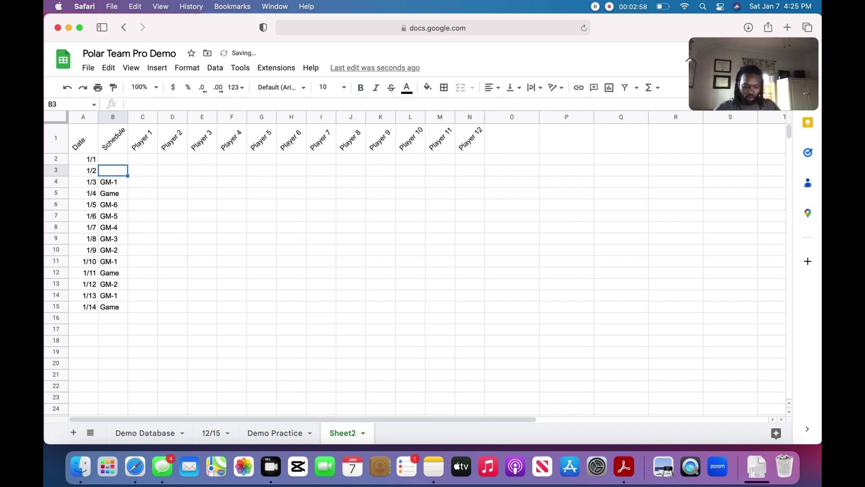
pyautogui.write('GM-2')
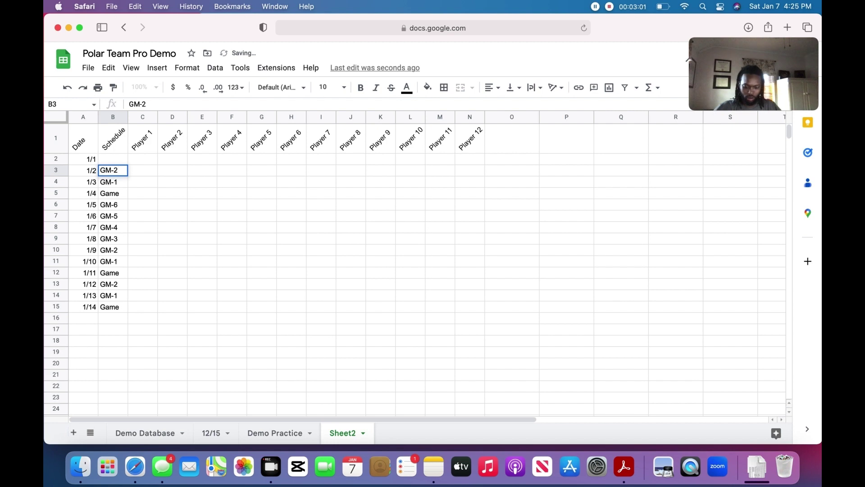
pyautogui.press('Up')
pyautogui.write('GM')
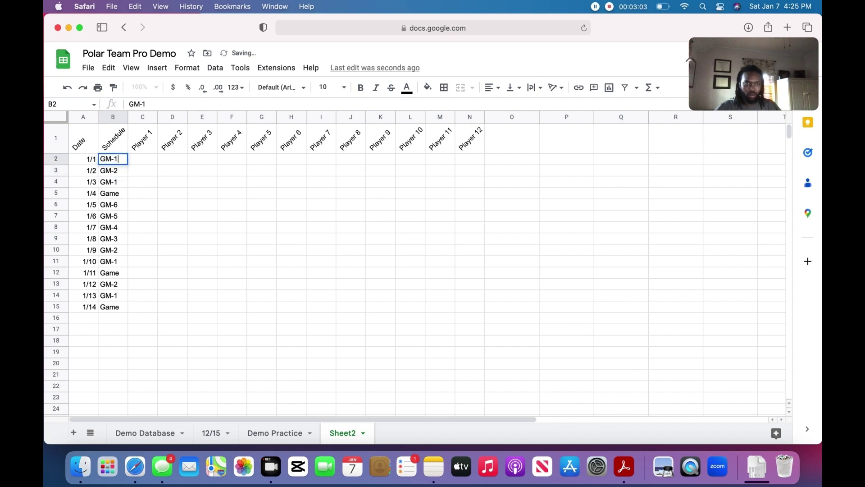
pyautogui.press('BackSpace')
pyautogui.write('3')
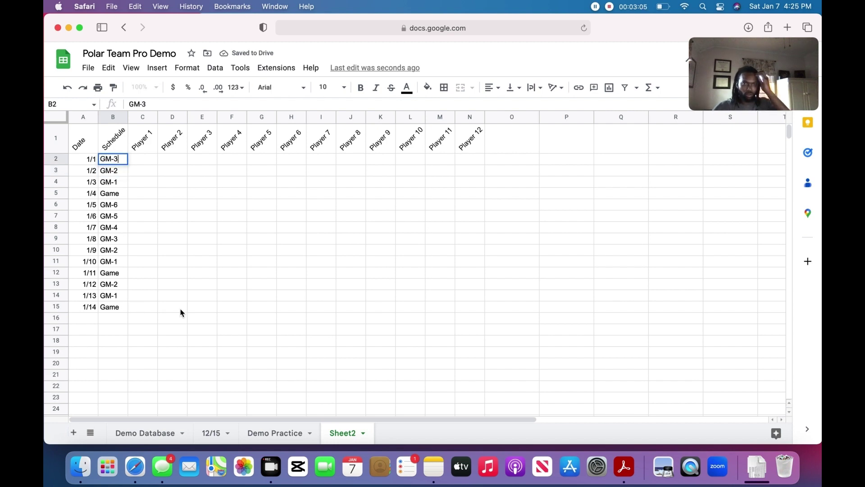
pyautogui.click(171, 260)
pyautogui.click(142, 160)
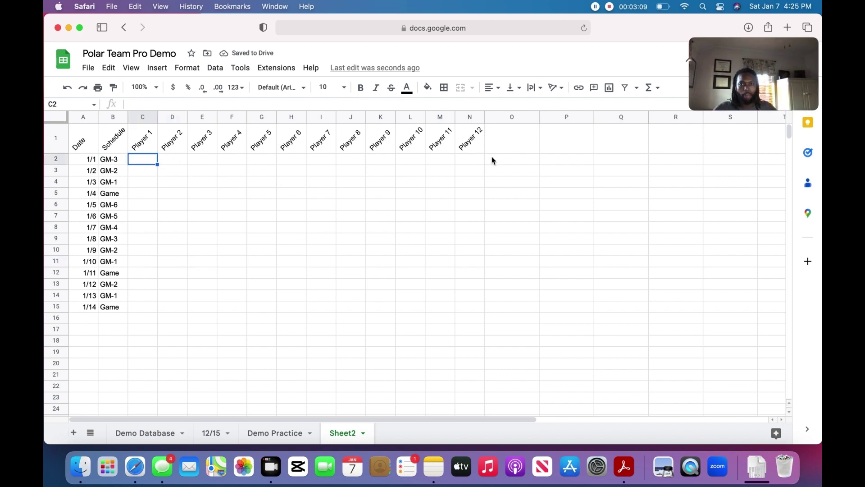
pyautogui.keyDown('shift'); pyautogui.click(465, 308); pyautogui.keyUp('shift')
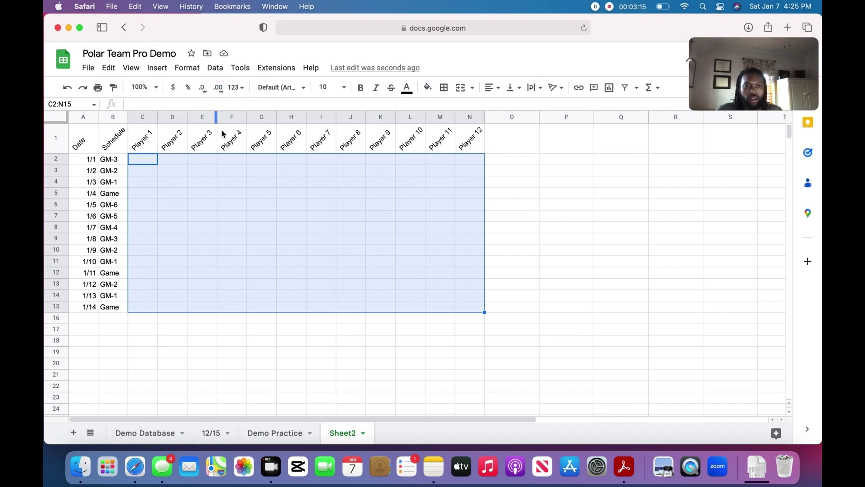
pyautogui.click(148, 251)
# Step: Enter 0 for Player 1 on 1/1 in cell C2 and format it with one decimal place
pyautogui.click(153, 159)
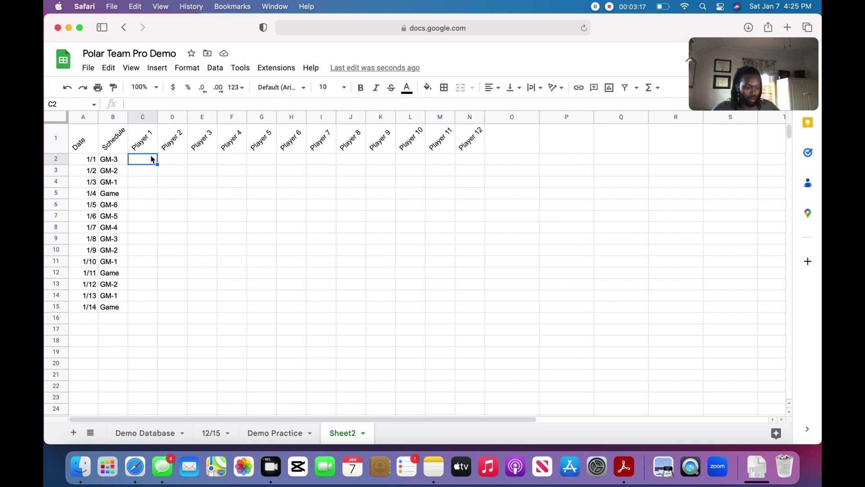
pyautogui.write('0')
pyautogui.click(194, 196)
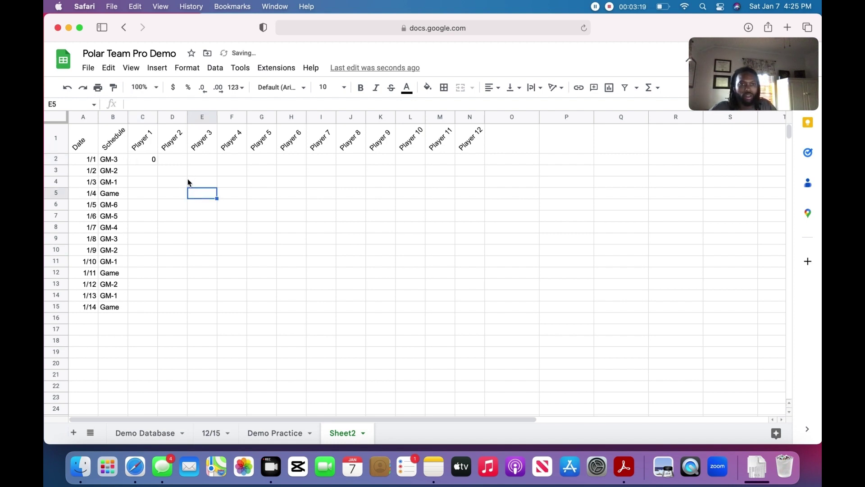
pyautogui.click(146, 162)
pyautogui.click(219, 87)
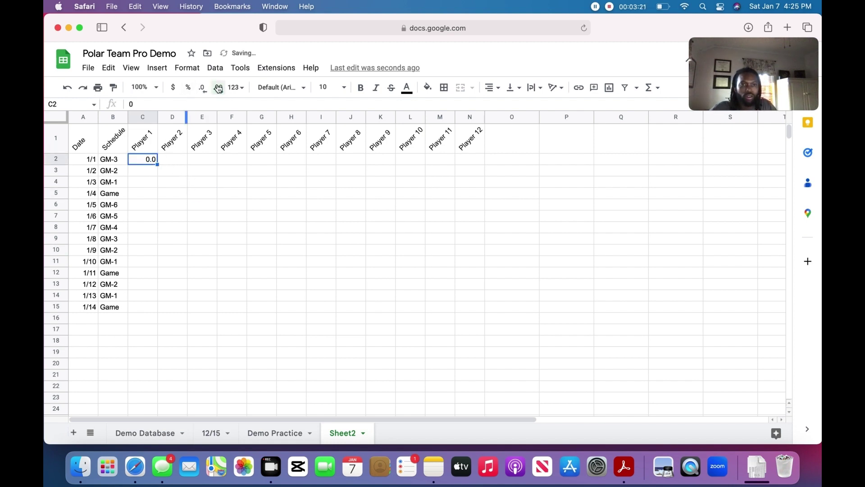
# Step: Fill the value from C2 across the 1/1 row through Player 12 in N2
pyautogui.click(179, 163)
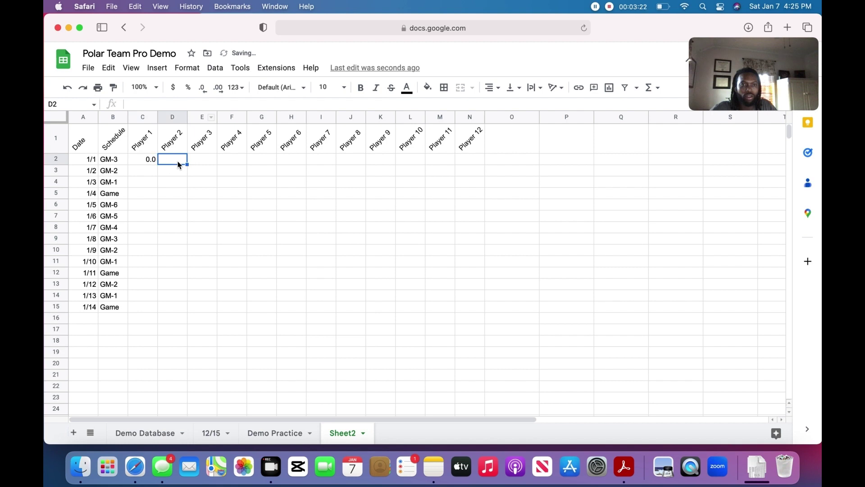
pyautogui.click(149, 160)
pyautogui.moveTo(158, 165); pyautogui.dragTo(473, 166)
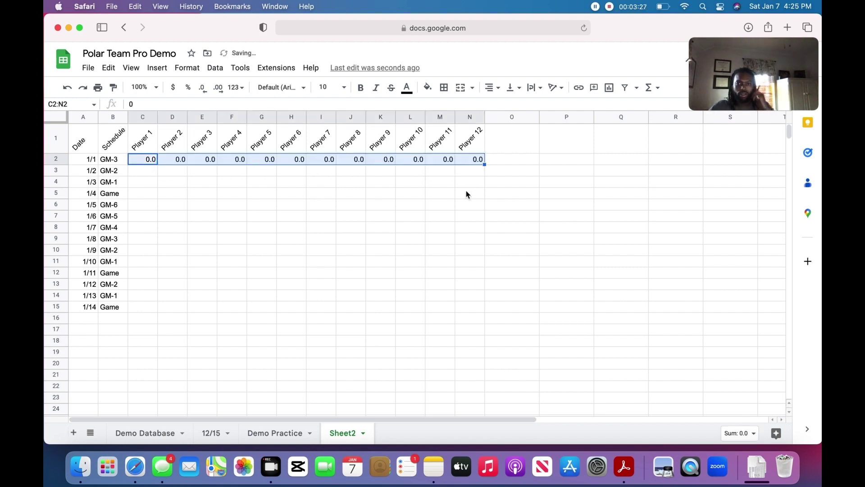
pyautogui.click(467, 193)
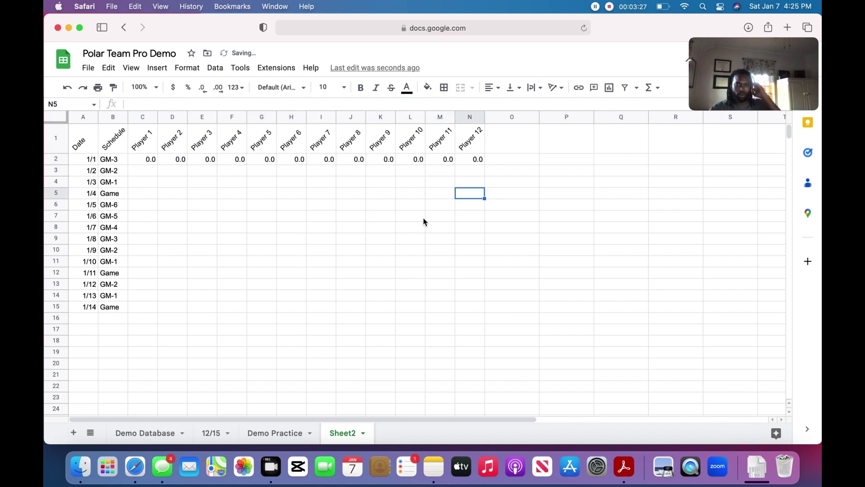
pyautogui.click(302, 238)
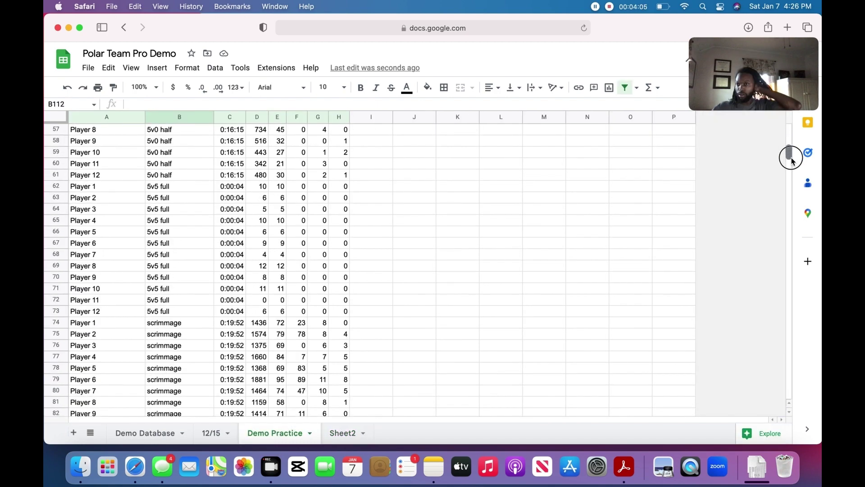
# Step: In the Demo Practice sheet, begin Player 1's Gameload formula in B112 with the distance term, =((C112*1)
pyautogui.moveTo(792, 161)
pyautogui.mouseDown()
pyautogui.moveTo(783, 139)
pyautogui.moveTo(784, 171)
pyautogui.mouseUp()
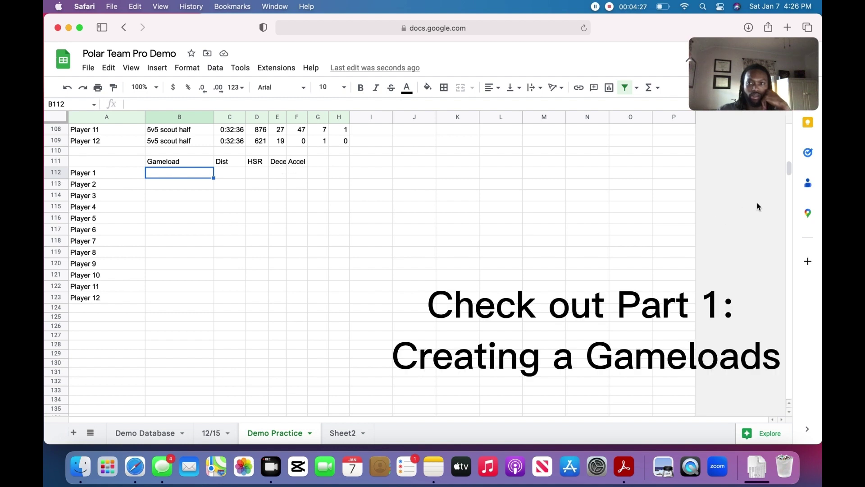
pyautogui.click(788, 173)
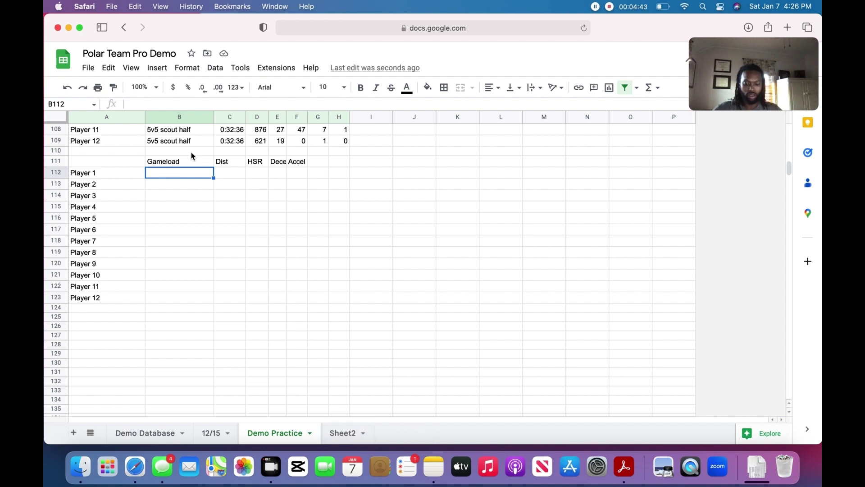
pyautogui.write('=')
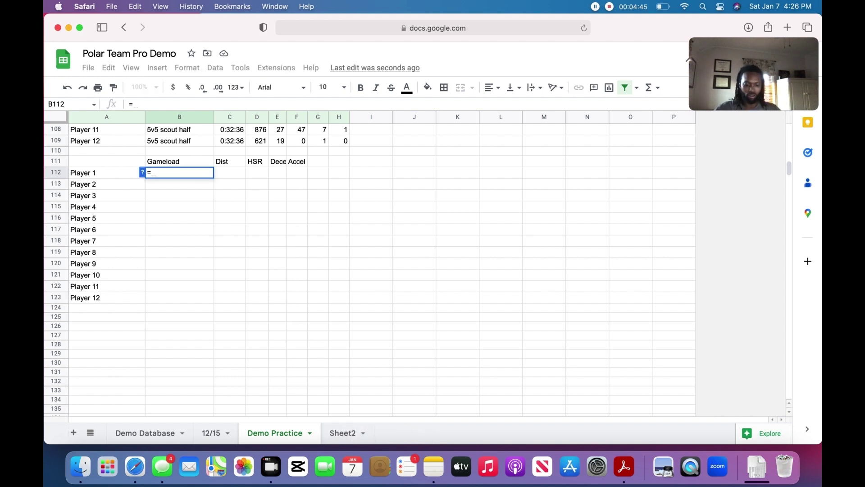
pyautogui.write('((')
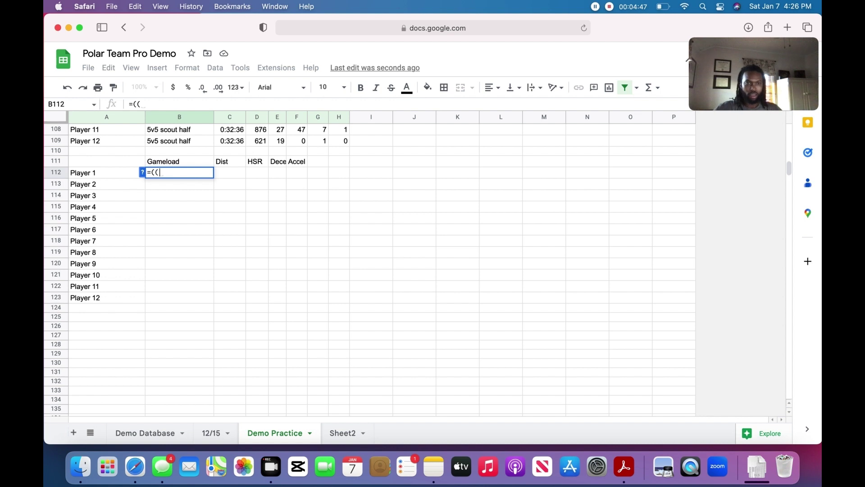
pyautogui.click(230, 174)
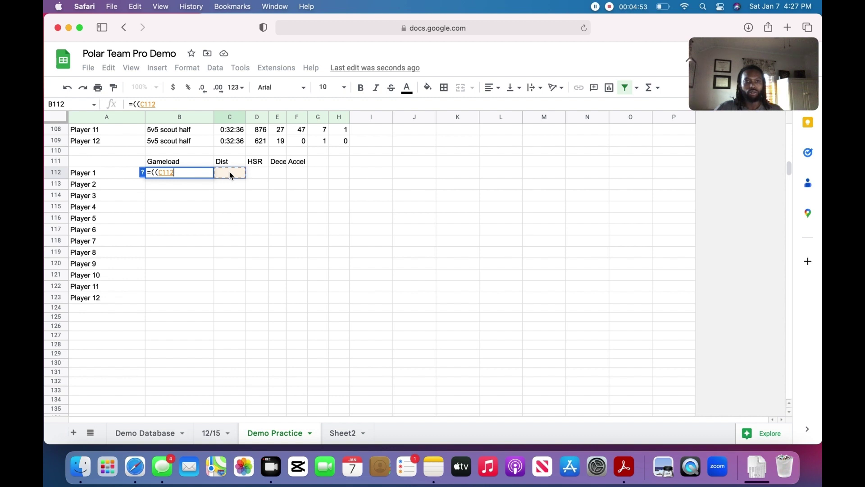
pyautogui.write('+')
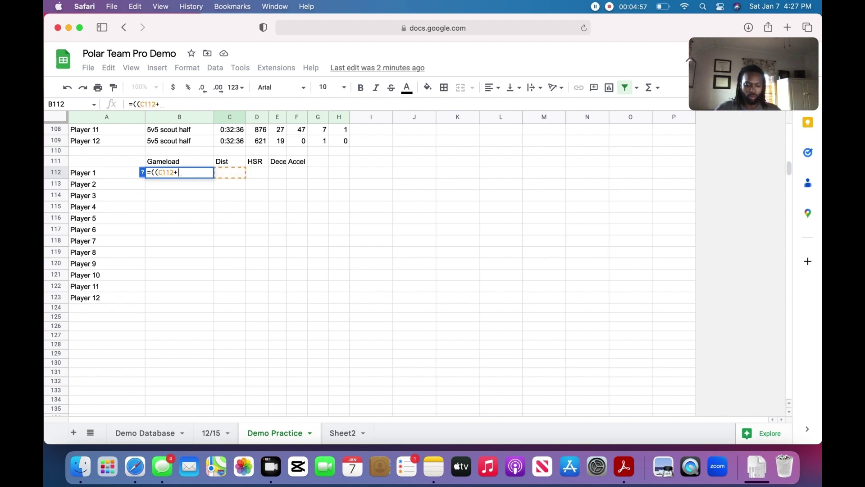
pyautogui.write('*1')
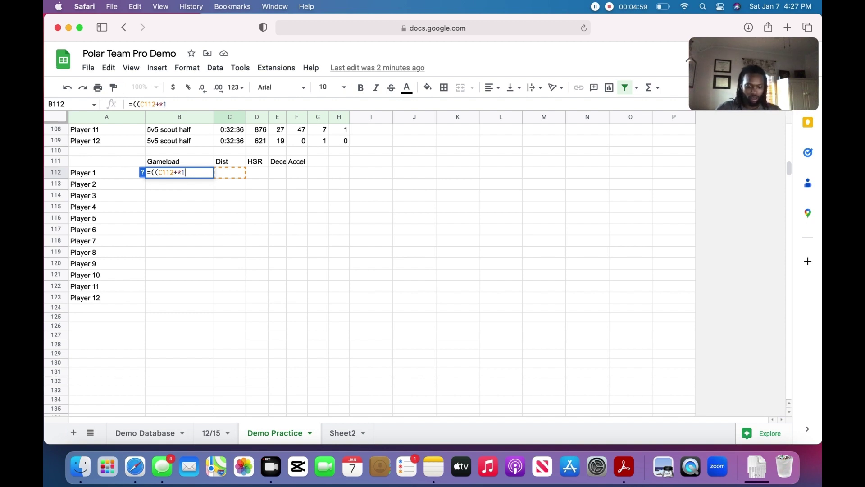
pyautogui.press('BackSpace')
pyautogui.press('BackSpace')
pyautogui.press('BackSpace')
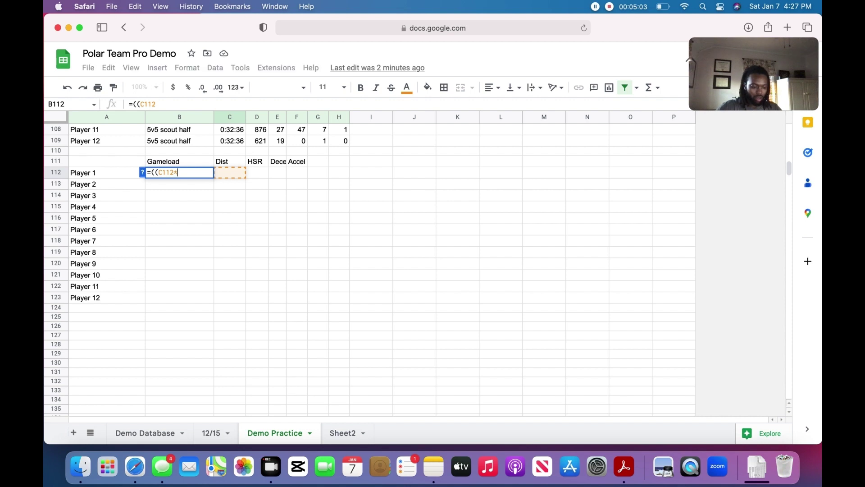
pyautogui.write('*1')
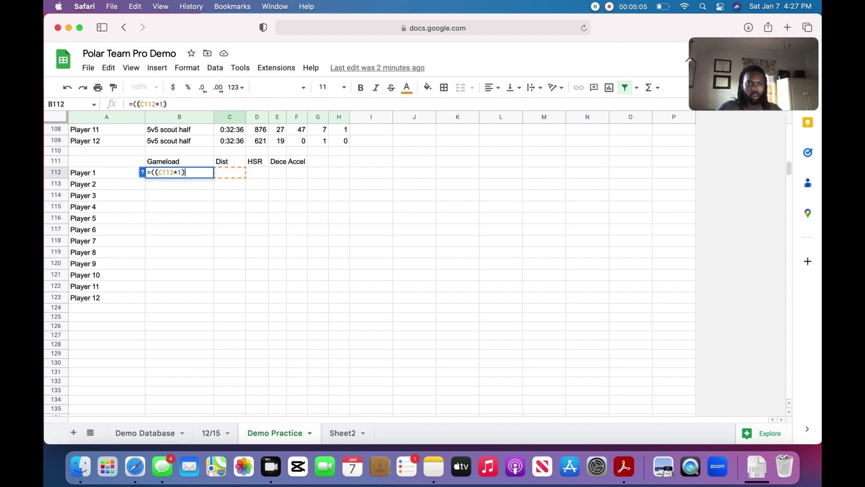
# Step: Extend the B112 Gameload formula with the HSR and deceleration terms, +(D112*3)+(E112*4)
pyautogui.write(')+')
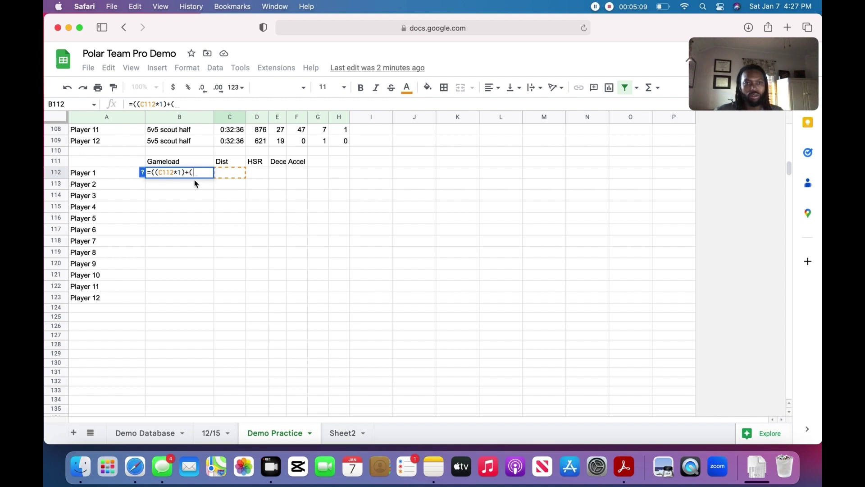
pyautogui.write('(')
pyautogui.click(256, 176)
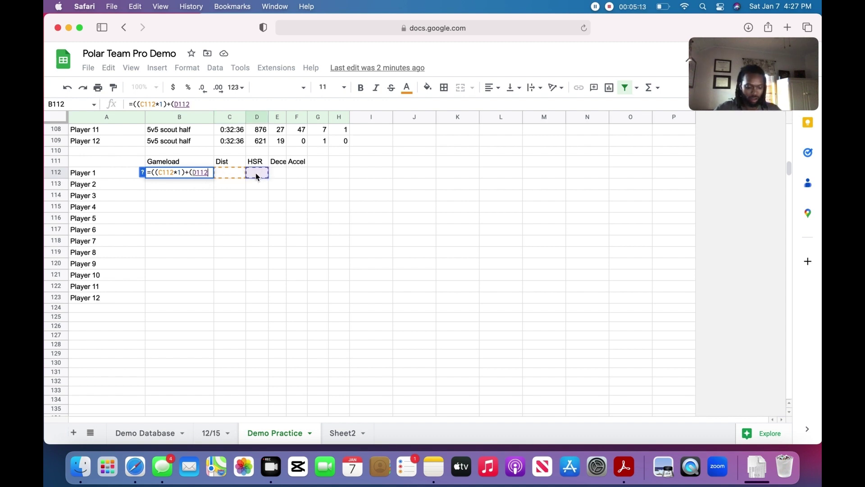
pyautogui.write('*3')
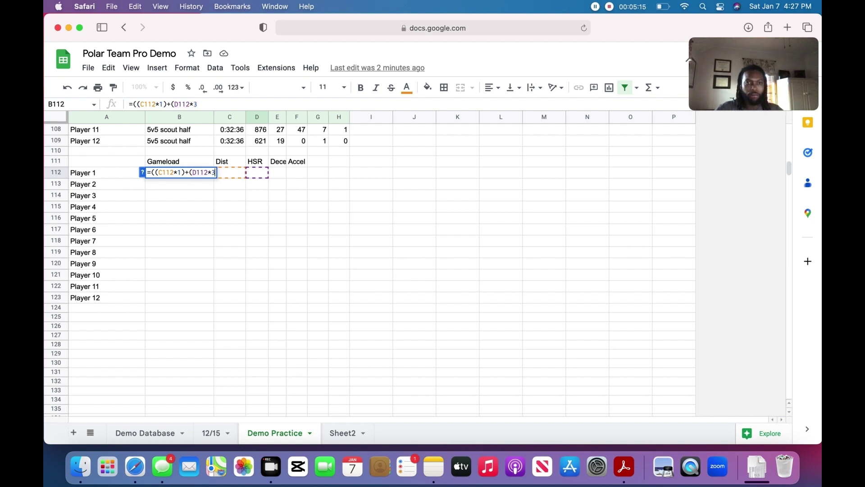
pyautogui.write(')')
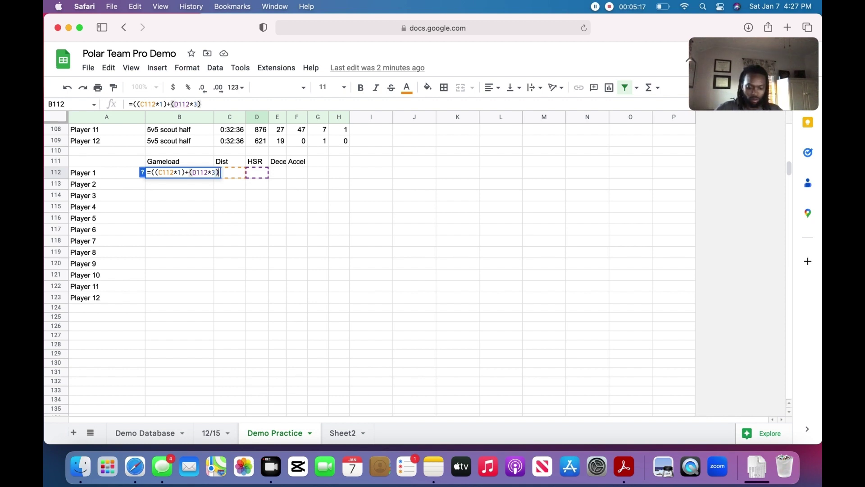
pyautogui.write('+(')
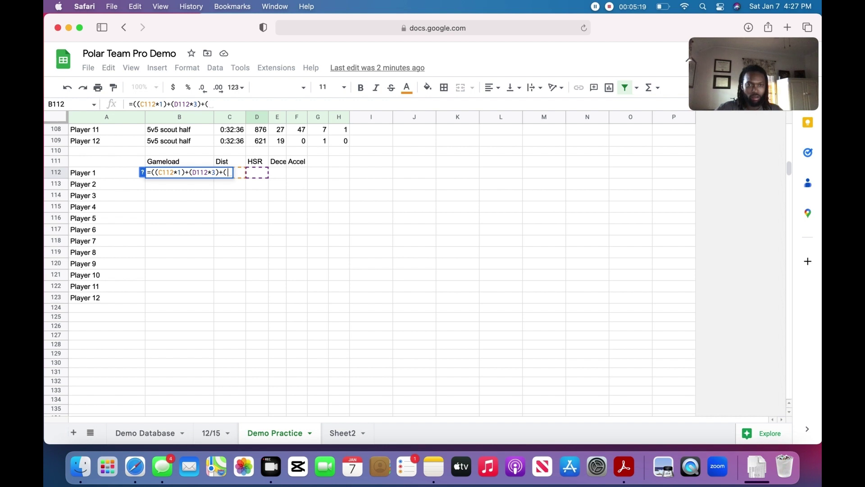
pyautogui.click(279, 176)
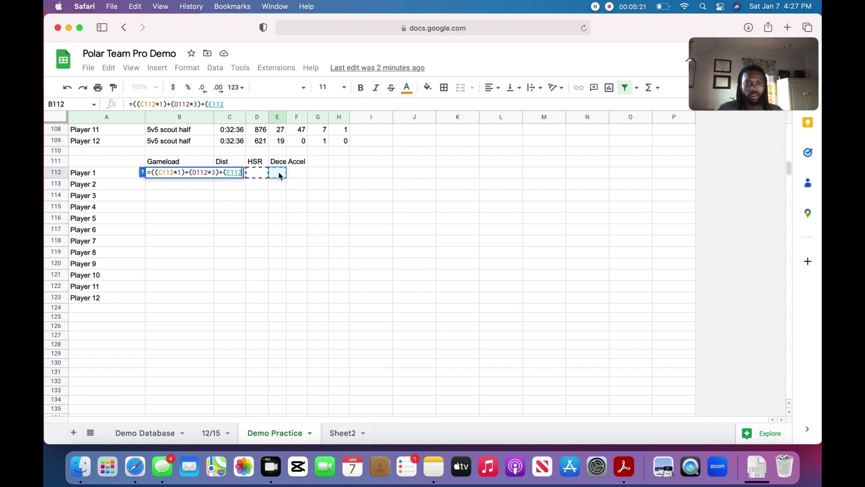
pyautogui.write('*4)')
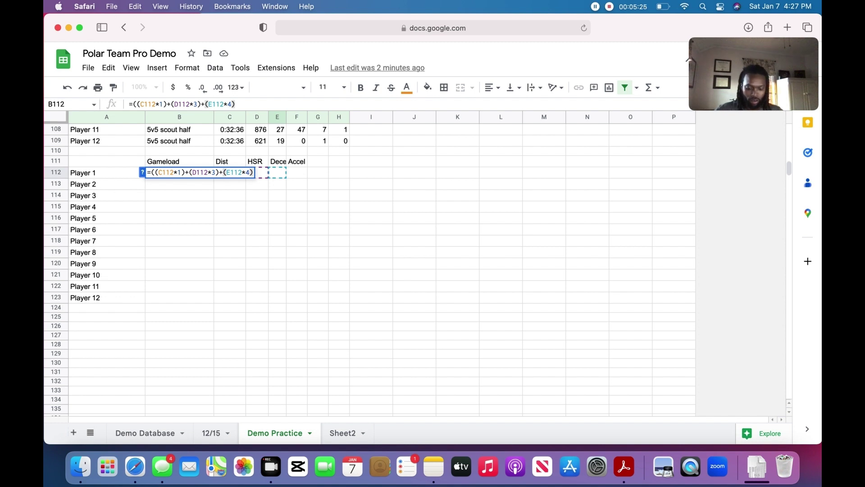
# Step: Complete the B112 Gameload formula with the acceleration term and divisor, +(F112*2))/100, and commit it
pyautogui.write('+(')
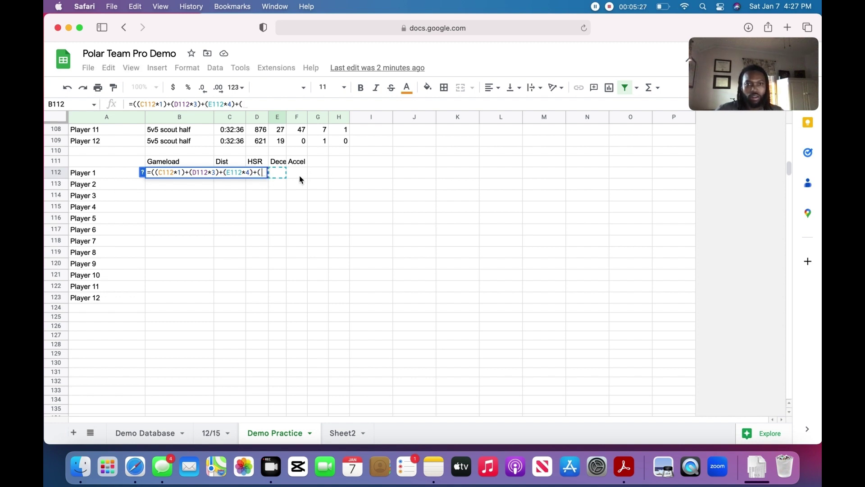
pyautogui.click(301, 179)
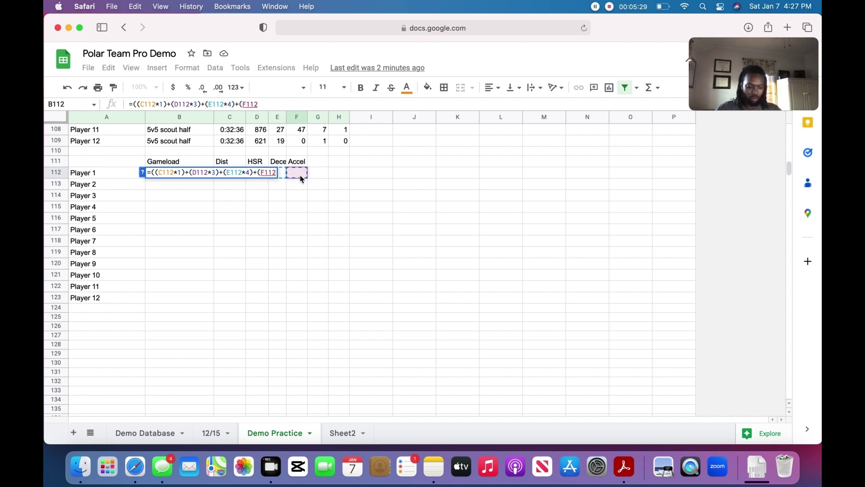
pyautogui.write('*2)')
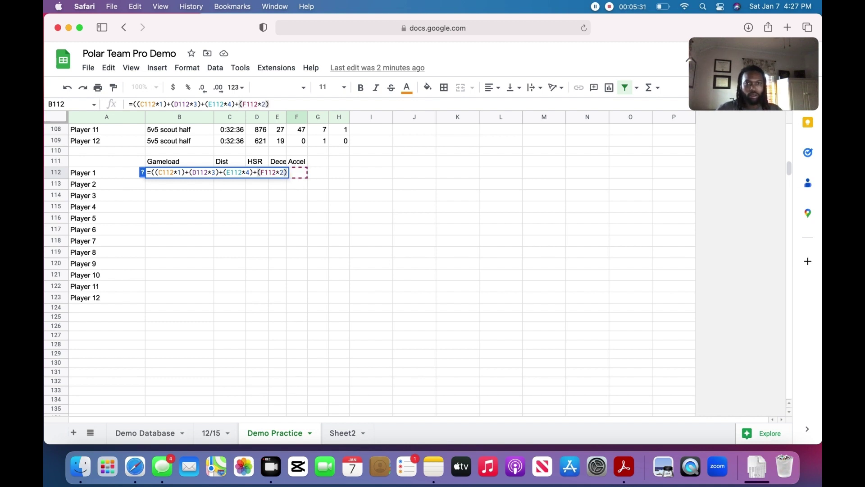
pyautogui.write(')')
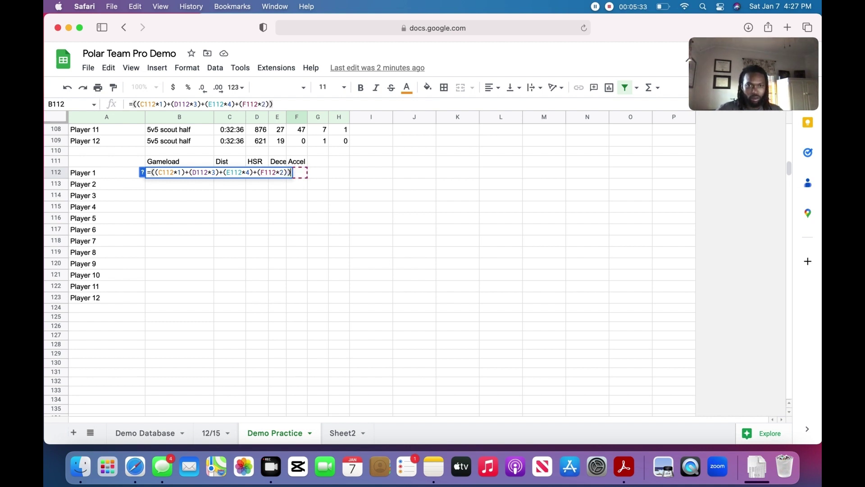
pyautogui.write('/100')
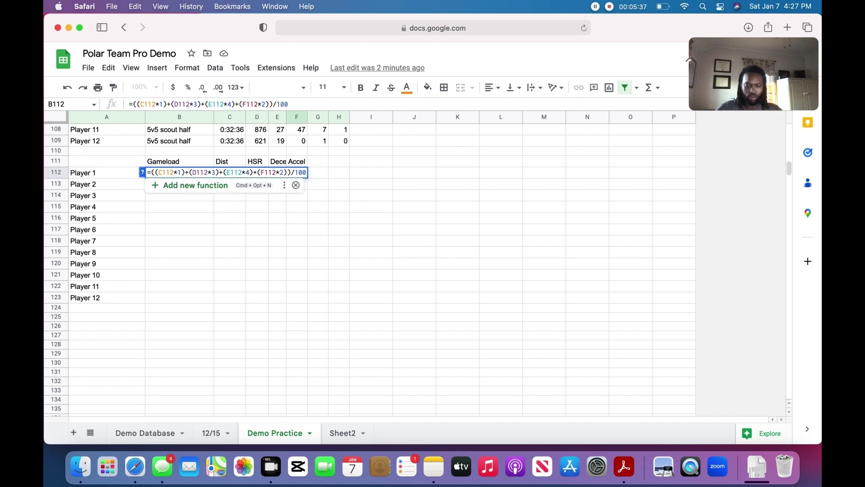
pyautogui.press('Return')
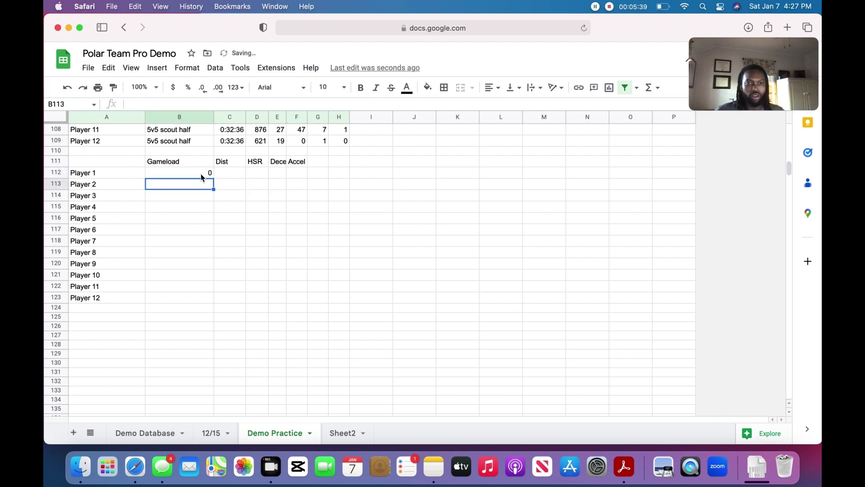
# Step: Format the Gameload cells B112:B123 for Player 1 through Player 12 to show one decimal place
pyautogui.click(201, 174)
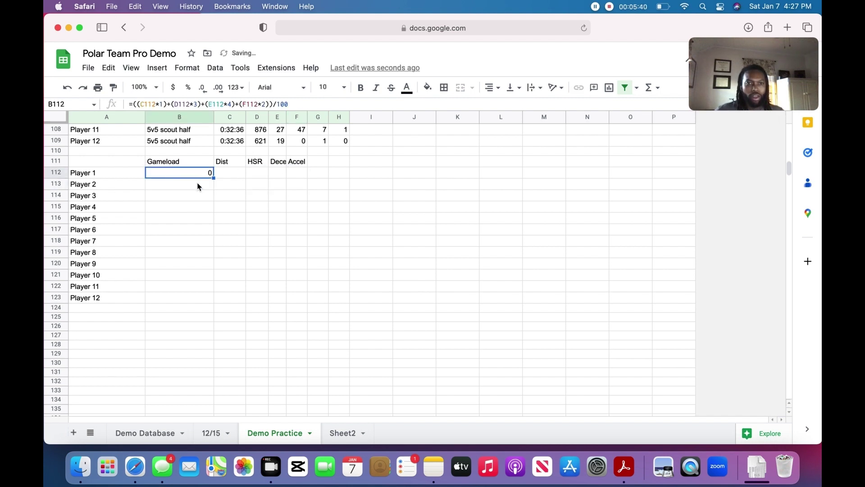
pyautogui.keyDown('shift'); pyautogui.click(189, 298); pyautogui.keyUp('shift')
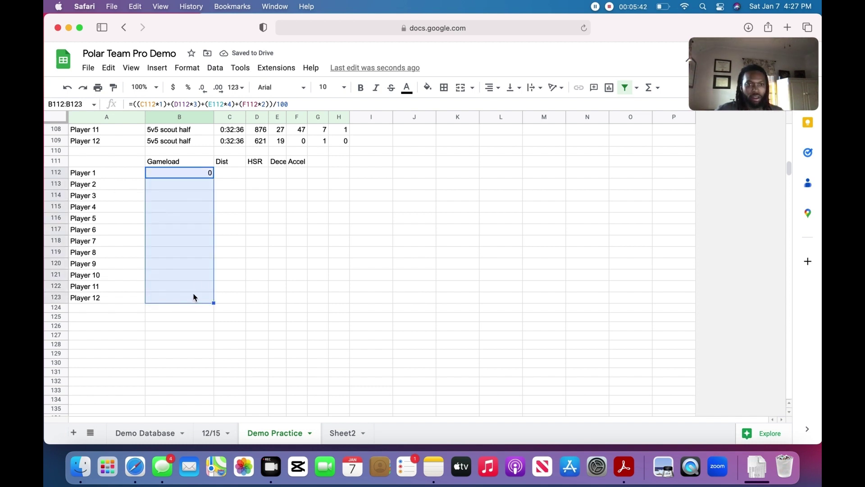
pyautogui.click(219, 88)
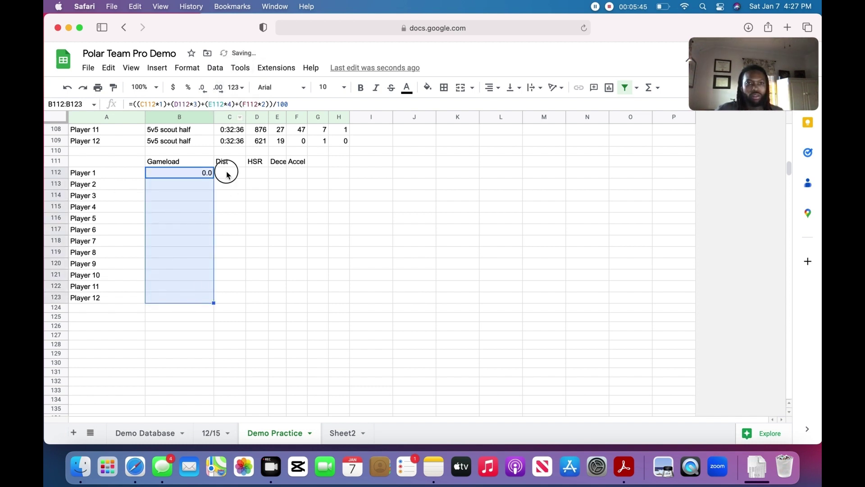
# Step: Begin Player 1's Dist formula in C112 with =SUMIF(
pyautogui.click(229, 174)
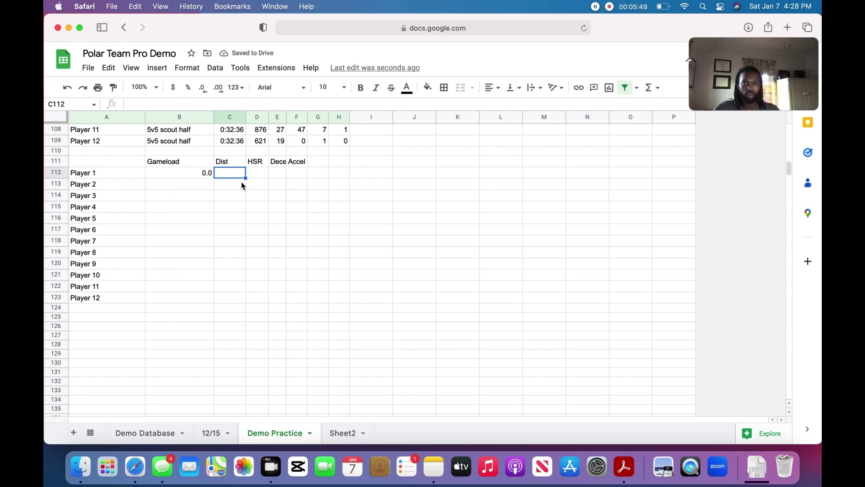
pyautogui.scroll(1, 271, 252)
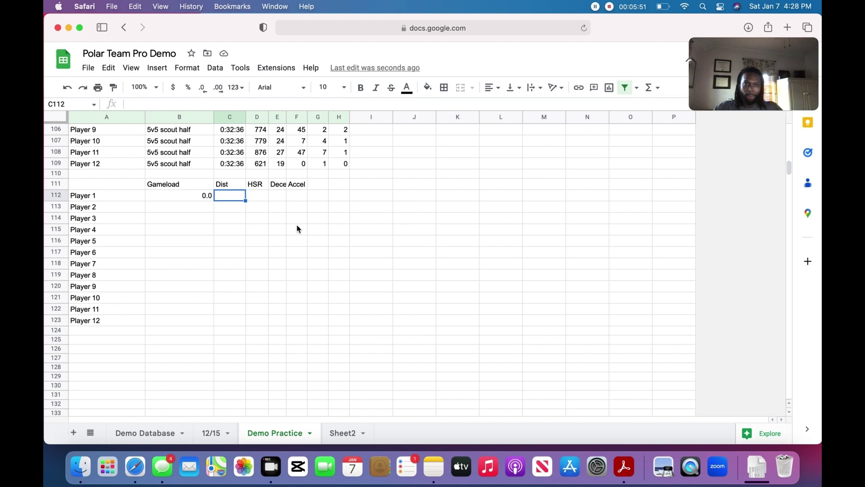
pyautogui.scroll(-5, 298, 228)
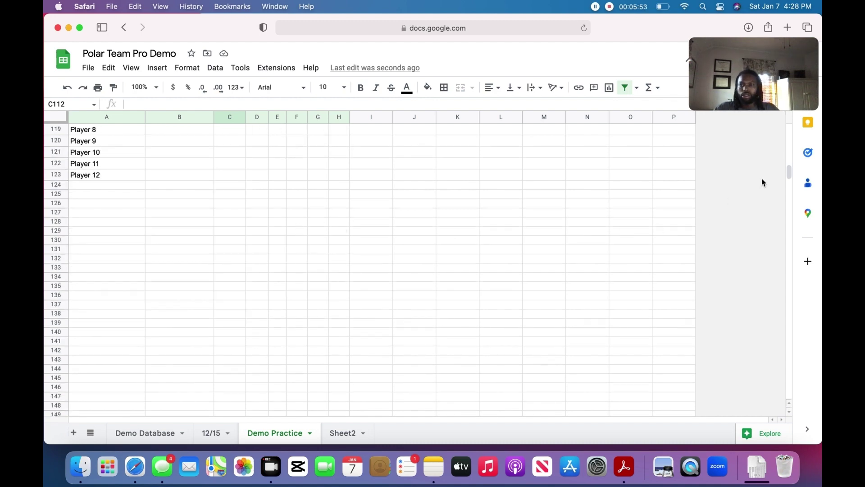
pyautogui.moveTo(787, 172)
pyautogui.mouseDown()
pyautogui.moveTo(785, 139)
pyautogui.moveTo(779, 164)
pyautogui.mouseUp()
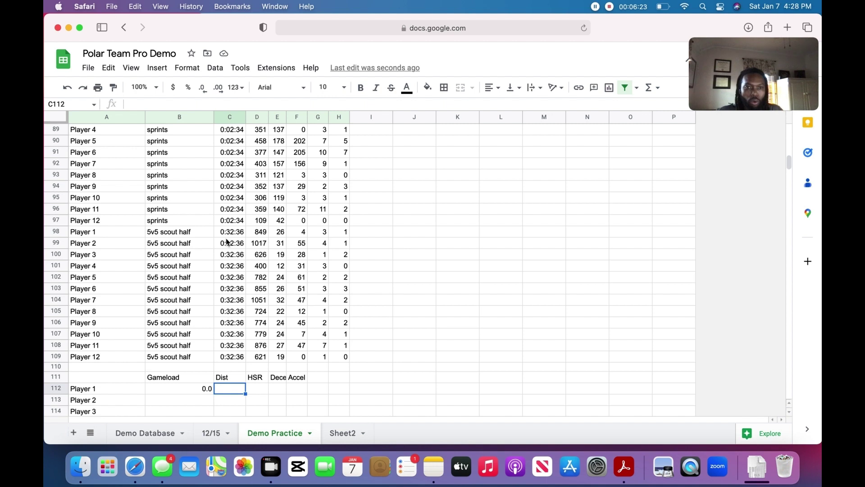
pyautogui.click(258, 233)
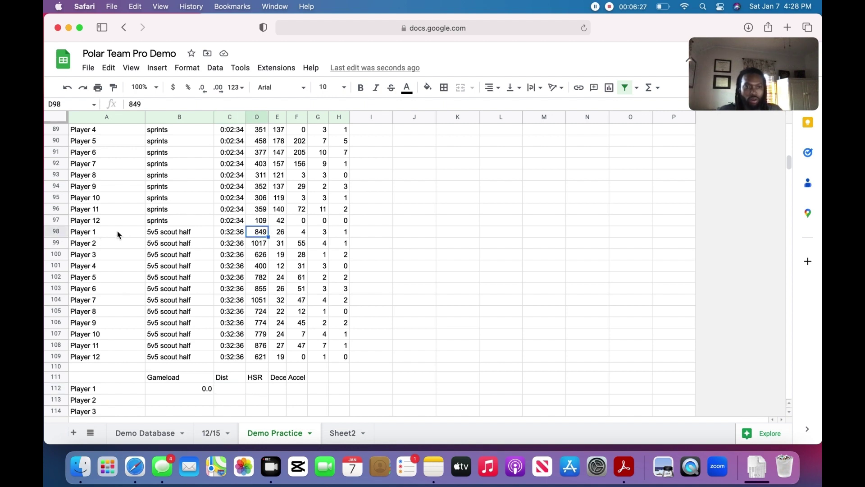
pyautogui.click(227, 391)
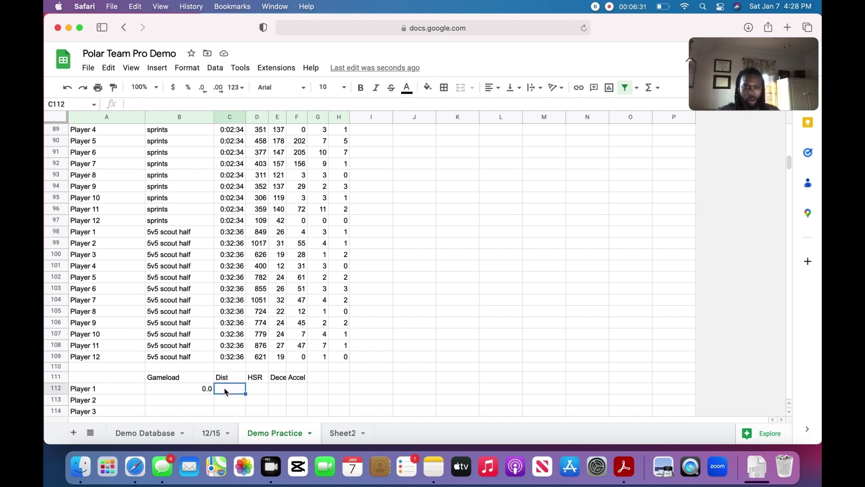
pyautogui.write('=')
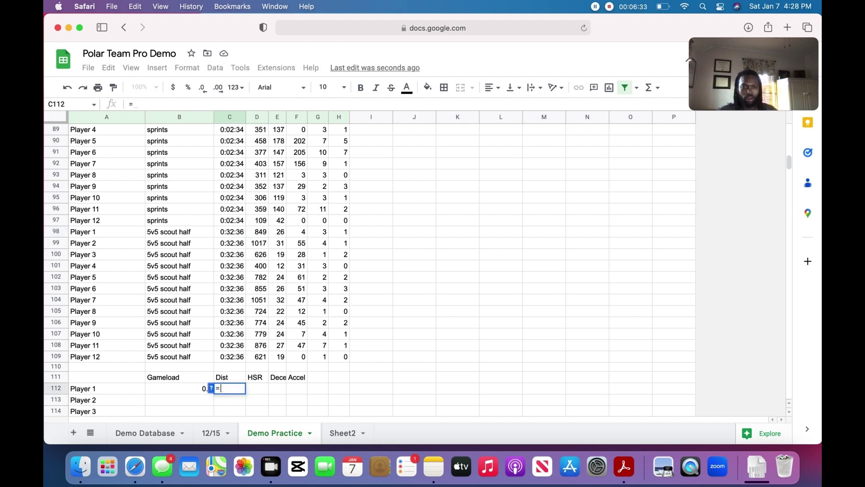
pyautogui.write('SUMIF(')
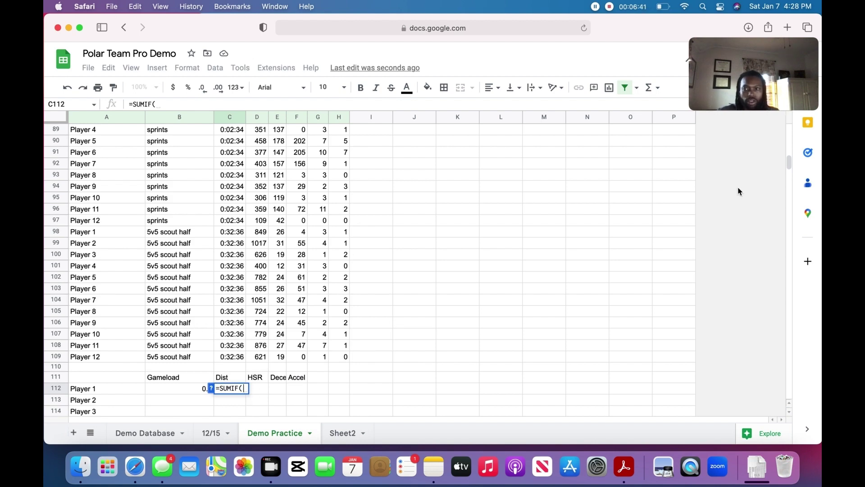
# Step: Add the practice data range A2:H109 as the first argument of the C112 SUMIF formula
pyautogui.moveTo(790, 164); pyautogui.dragTo(778, 101)
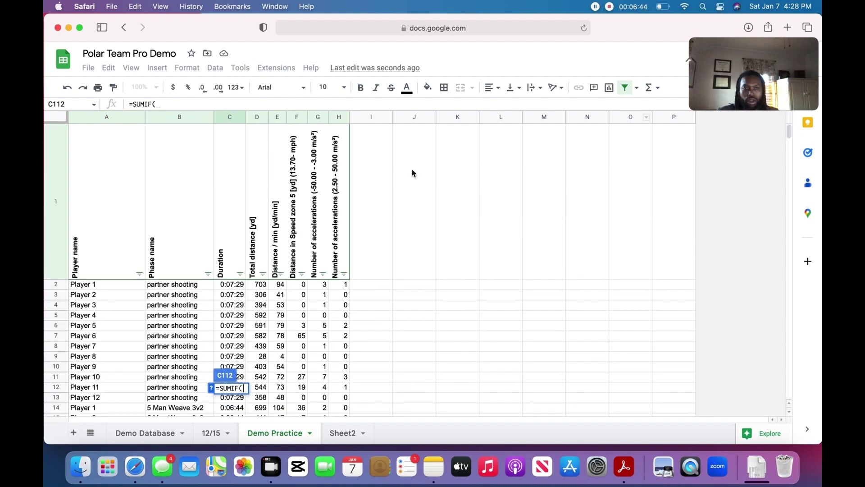
pyautogui.click(73, 286)
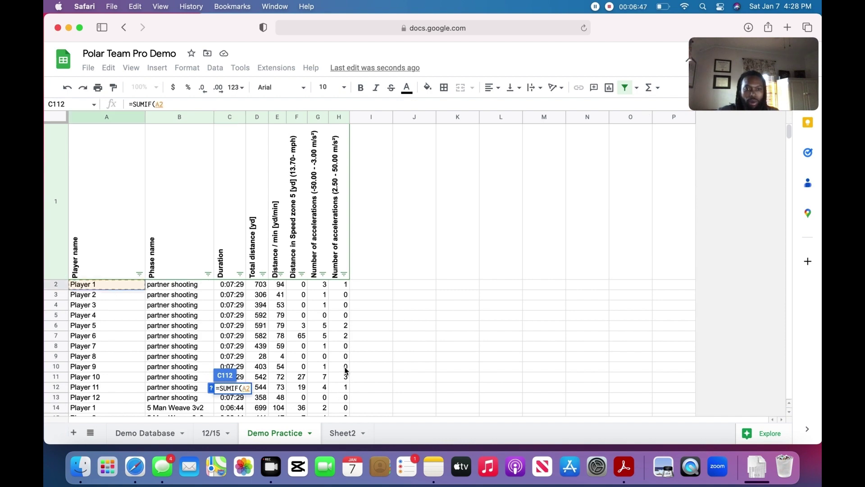
pyautogui.moveTo(790, 131); pyautogui.dragTo(794, 165)
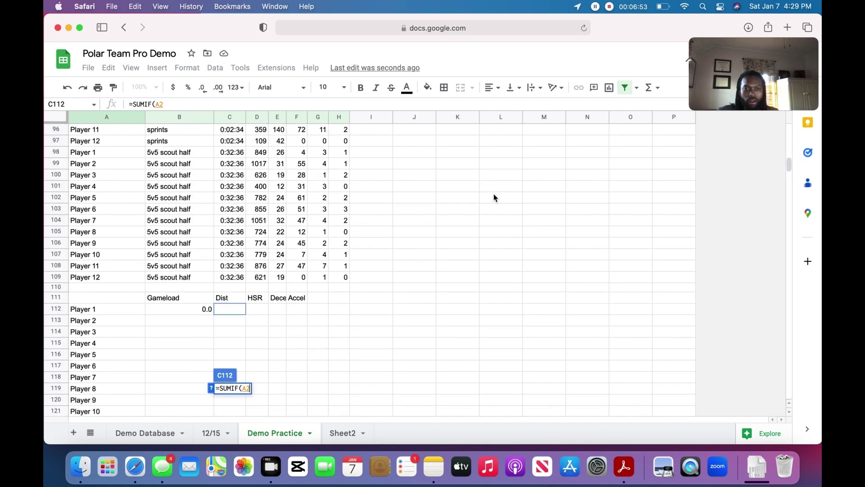
pyautogui.keyDown('shift'); pyautogui.click(339, 280); pyautogui.keyUp('shift')
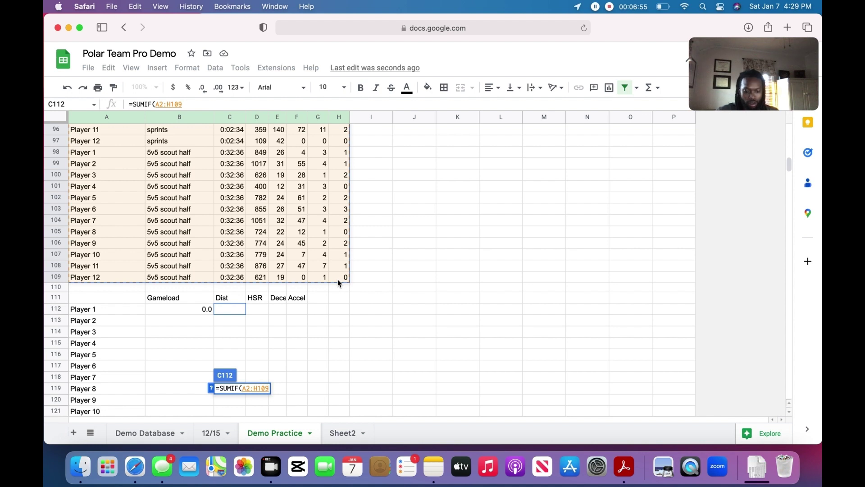
pyautogui.write(',')
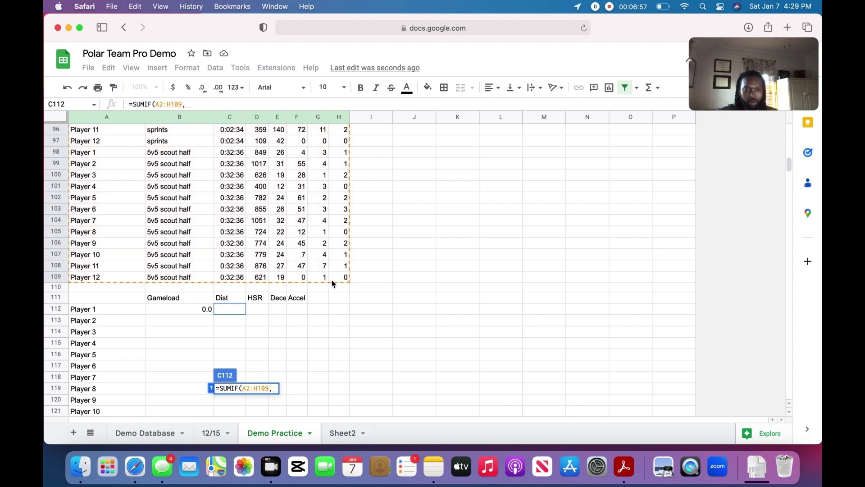
# Step: Complete the C112 SUMIF with Player 1's name cell A112 as criterion and total distances D2:D109 as sum range, closing the parenthesis
pyautogui.click(107, 309)
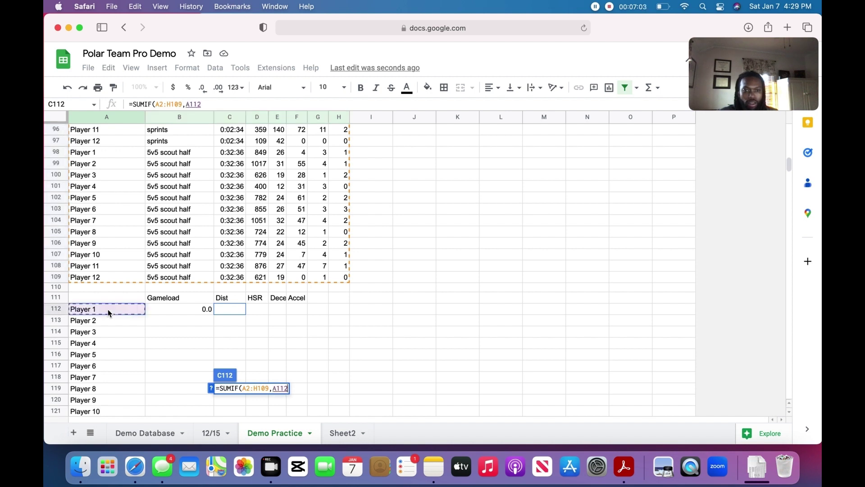
pyautogui.write(',')
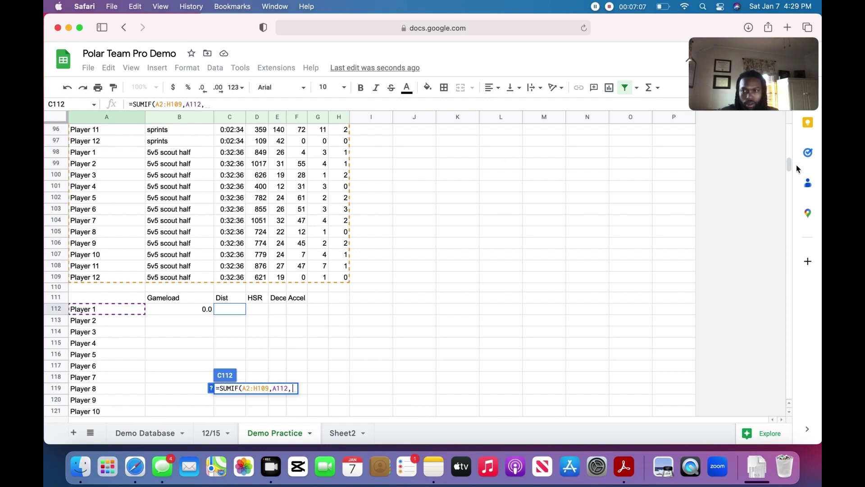
pyautogui.moveTo(791, 167); pyautogui.dragTo(791, 125)
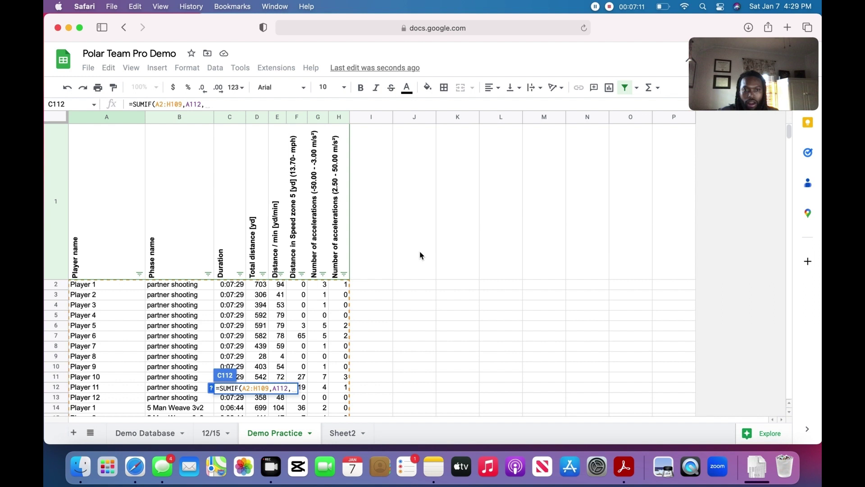
pyautogui.click(259, 285)
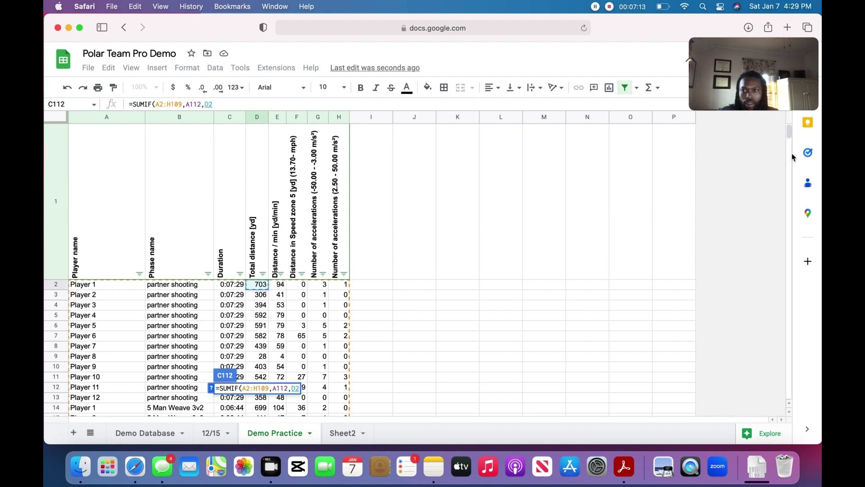
pyautogui.moveTo(789, 130); pyautogui.dragTo(790, 167)
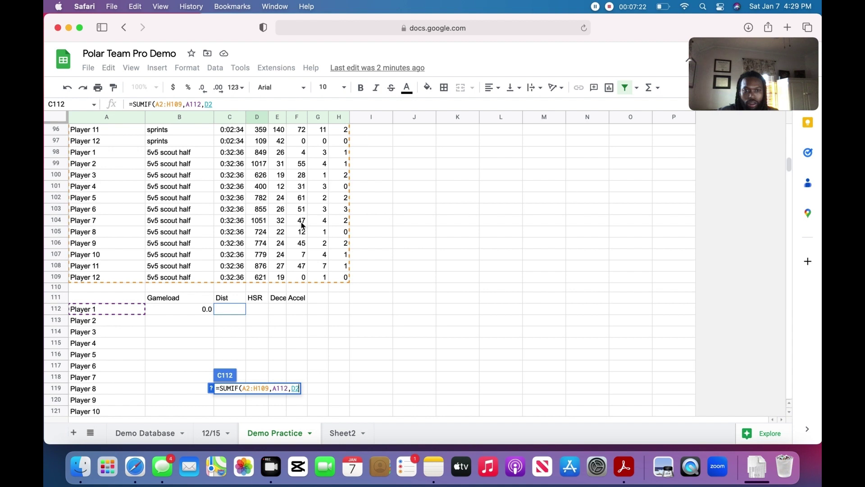
pyautogui.keyDown('shift'); pyautogui.click(263, 275); pyautogui.keyUp('shift')
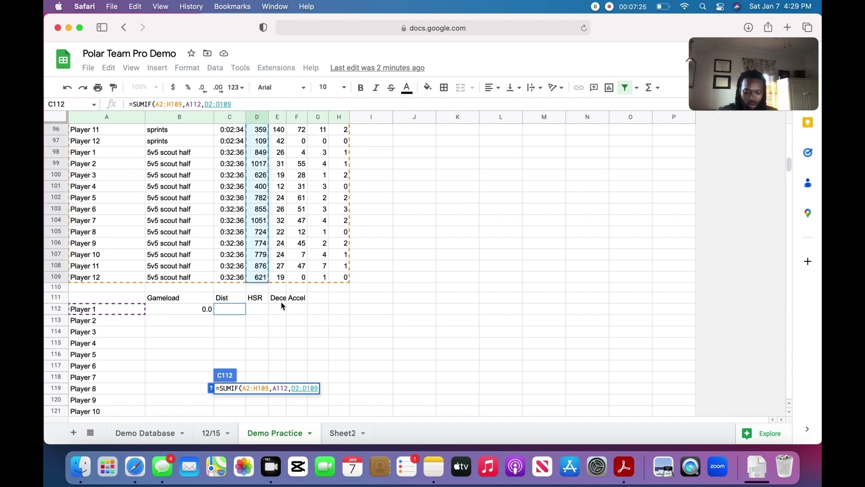
pyautogui.write(')')
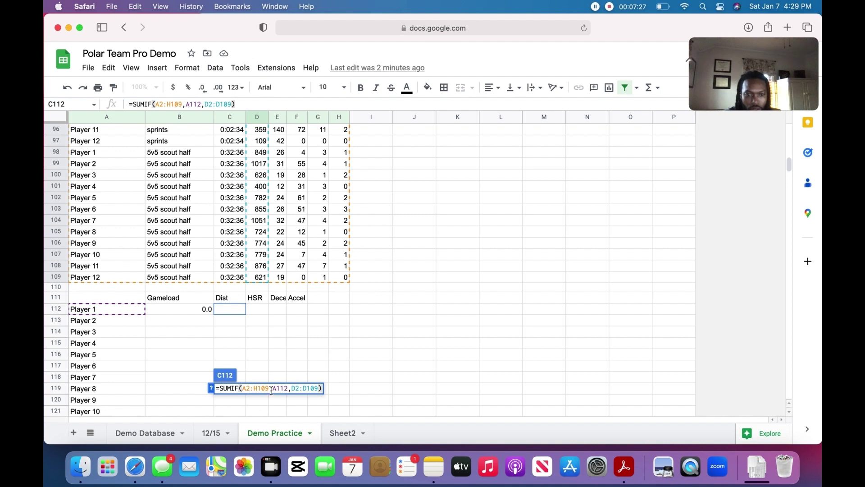
# Step: Make the lookup range in the C112 SUMIF formula fully absolute, as $A$2:$H$109
pyautogui.click(257, 389)
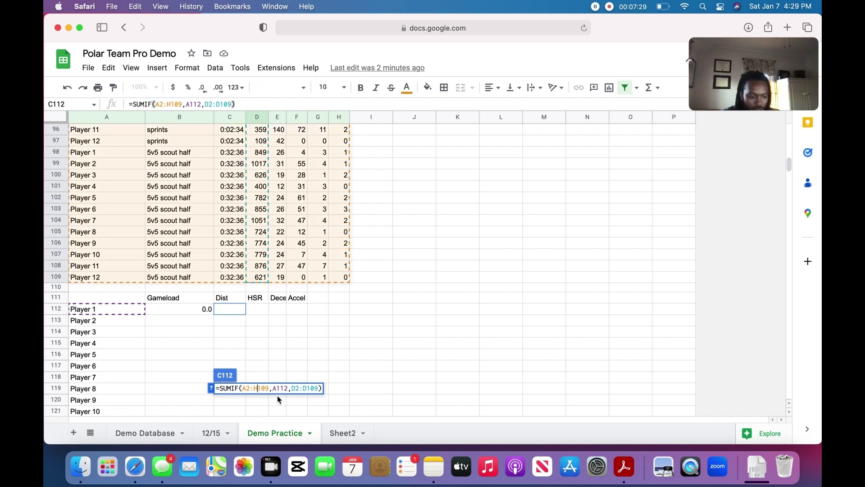
pyautogui.write('$')
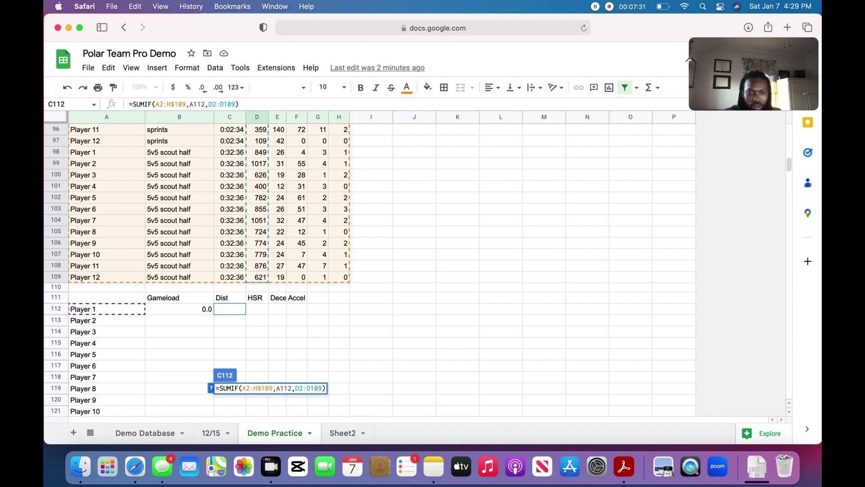
pyautogui.click(253, 388)
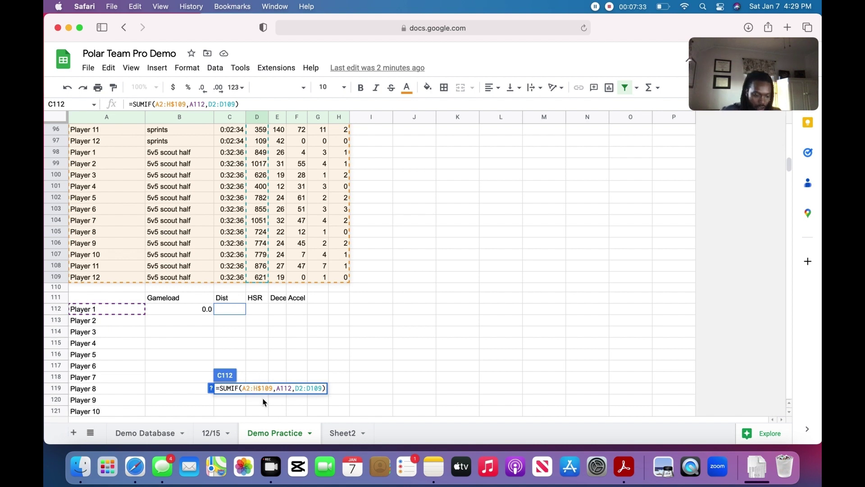
pyautogui.write('$')
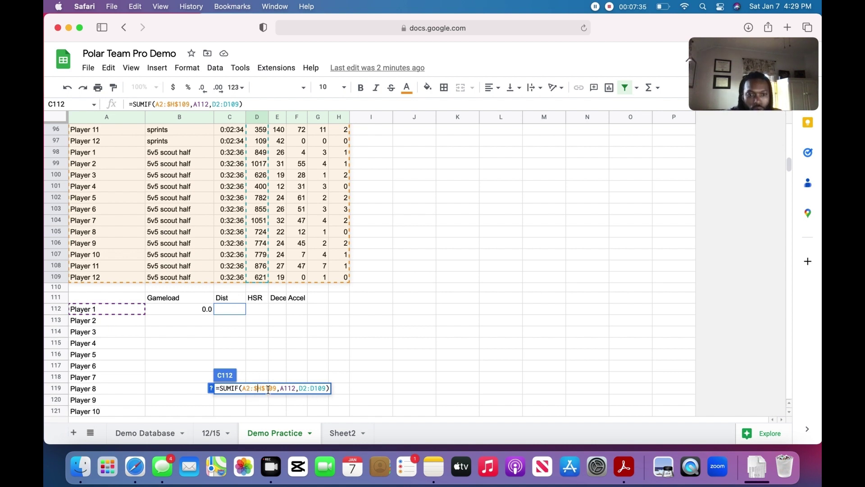
pyautogui.click(244, 388)
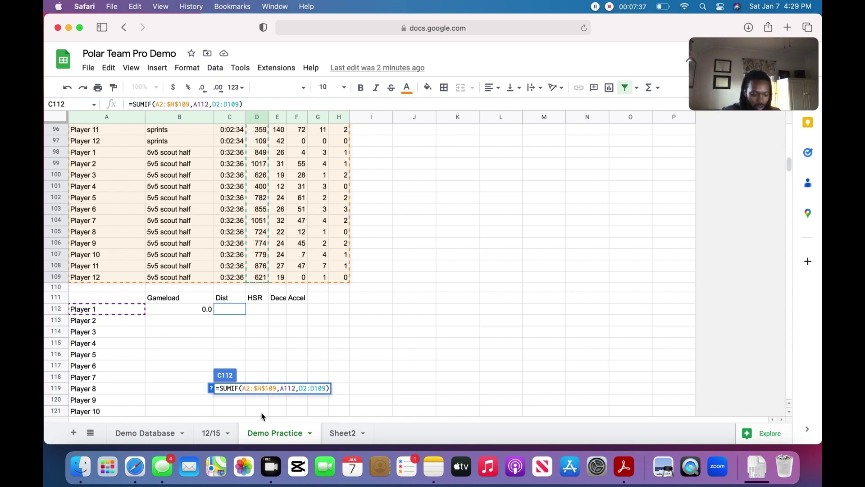
pyautogui.write('$')
pyautogui.click(243, 387)
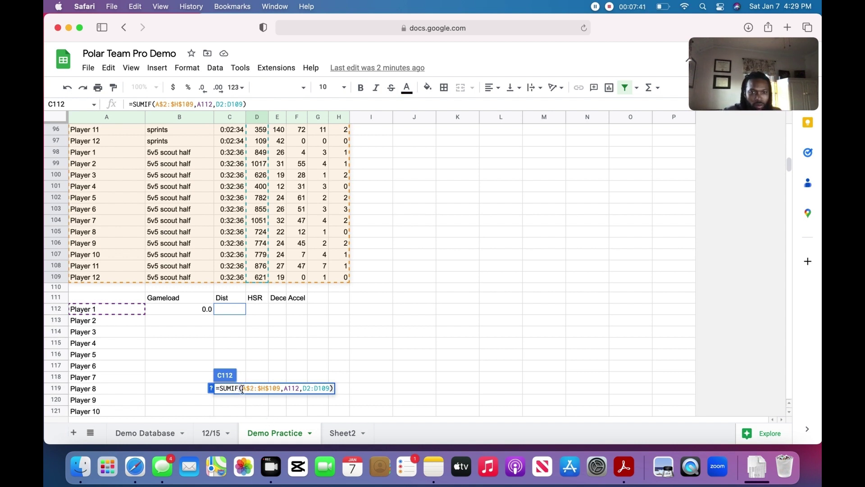
pyautogui.write('$')
# Step: Lock the criterion's column as $A112 and the sum range's rows as D$2:D$109 in the C112 formula
pyautogui.click(287, 388)
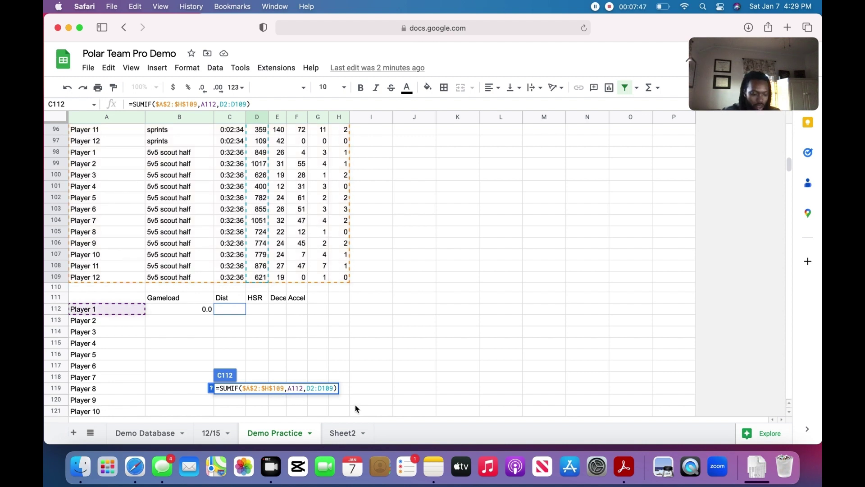
pyautogui.write('$')
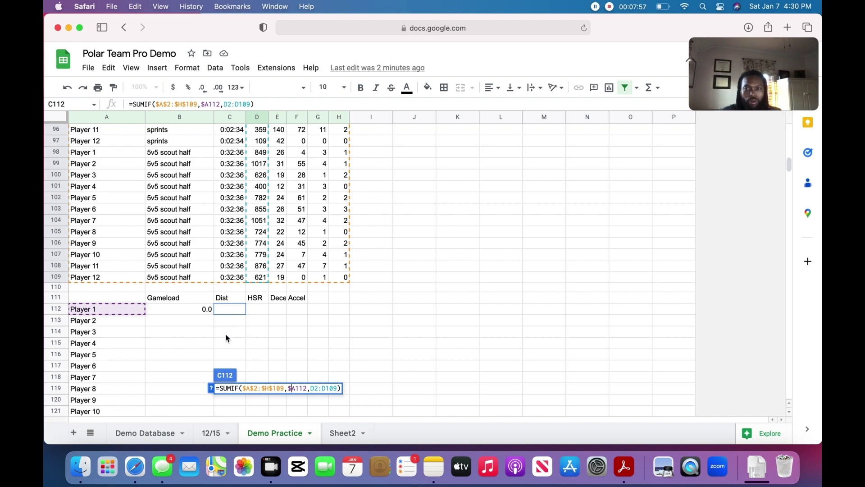
pyautogui.click(314, 388)
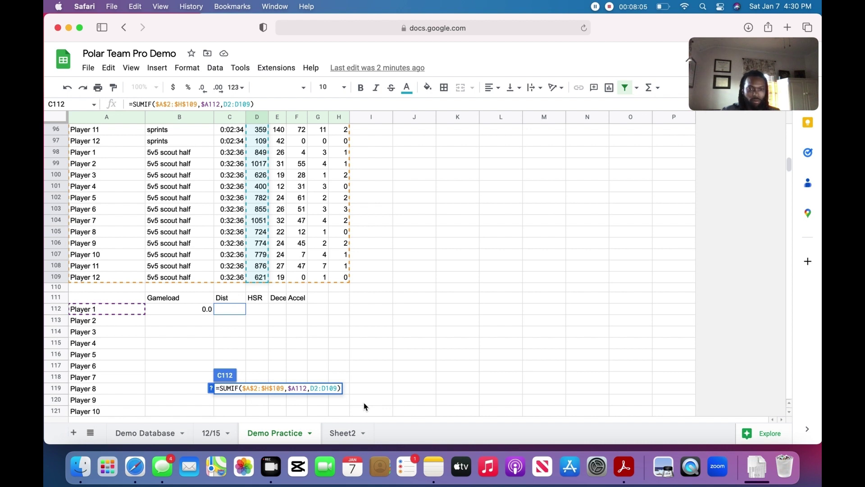
pyautogui.write('$')
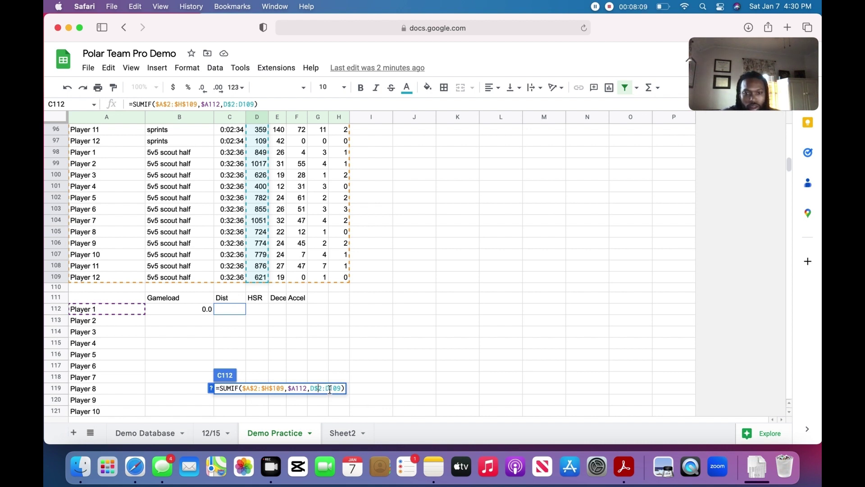
pyautogui.click(330, 388)
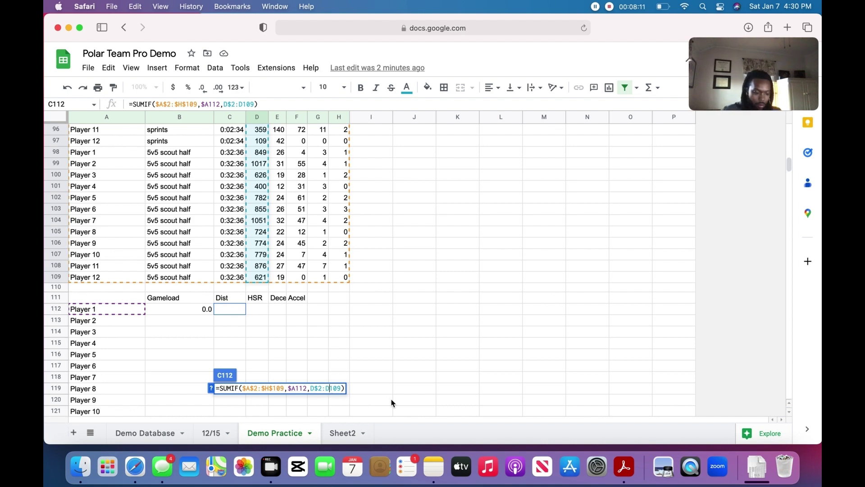
pyautogui.write('$')
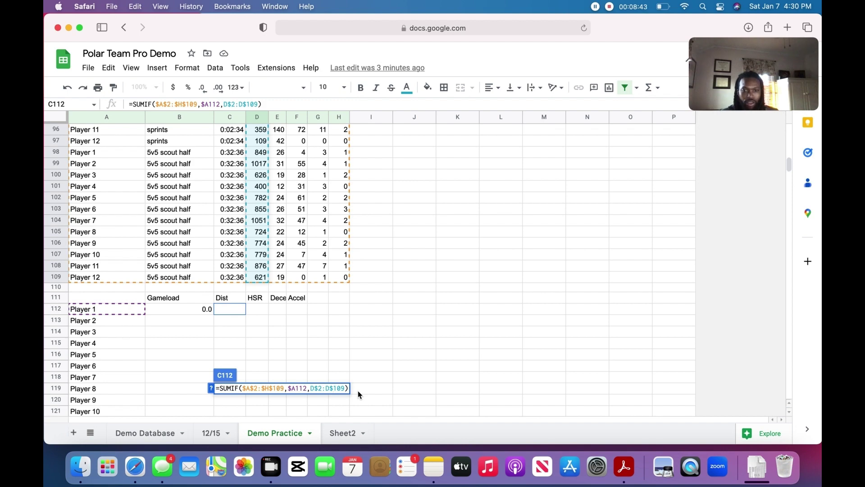
# Step: Confirm the C112 SUMIF, accept the suggested autofill for the remaining players' Dist cells, and check the filled formulas in C114 and C118
pyautogui.press('Return')
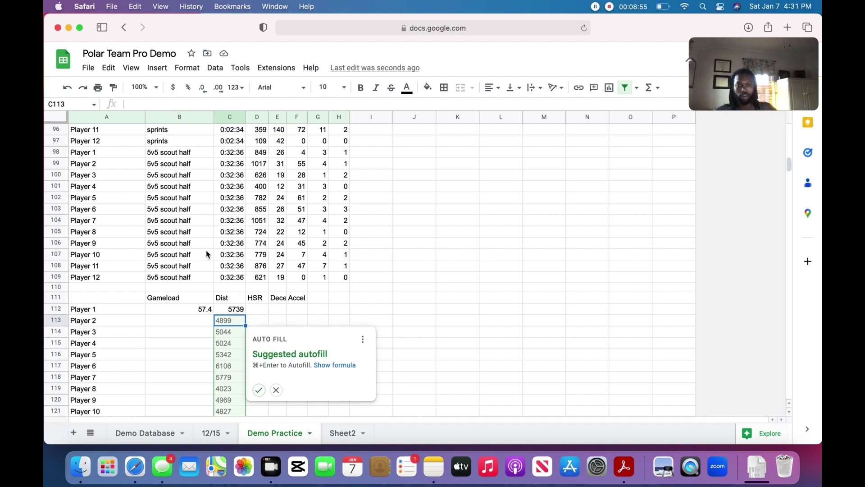
pyautogui.click(259, 391)
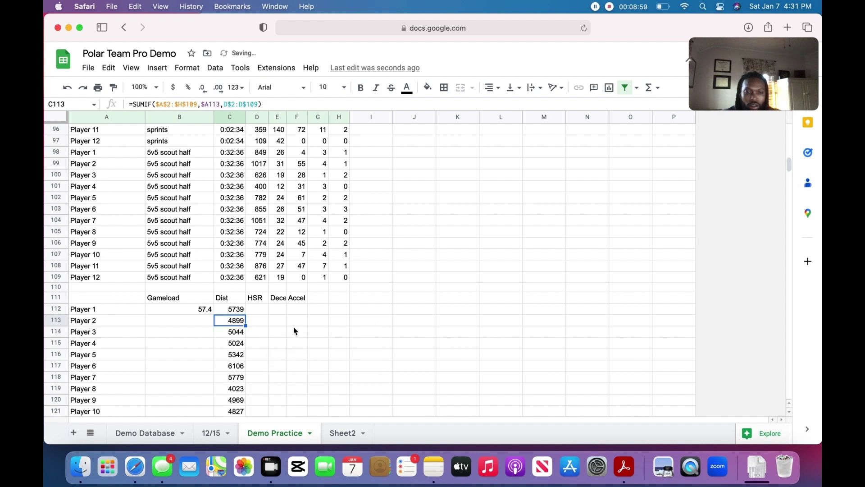
pyautogui.click(237, 332)
pyautogui.doubleClick(237, 332)
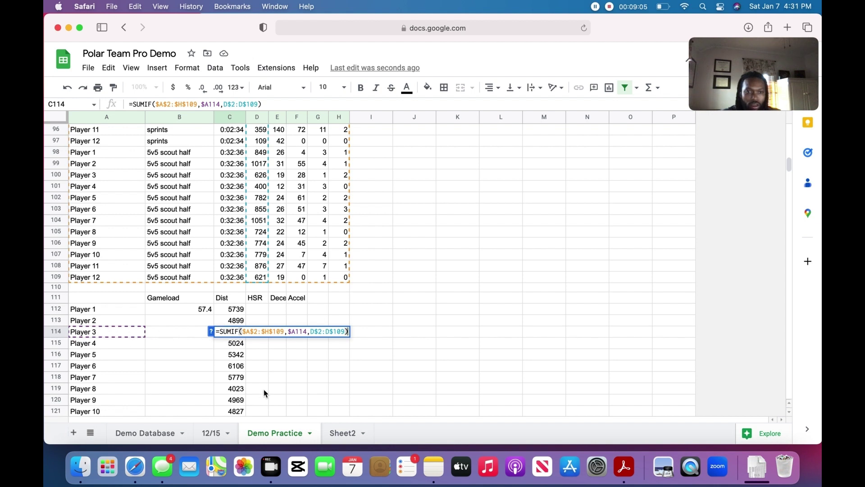
pyautogui.doubleClick(235, 378)
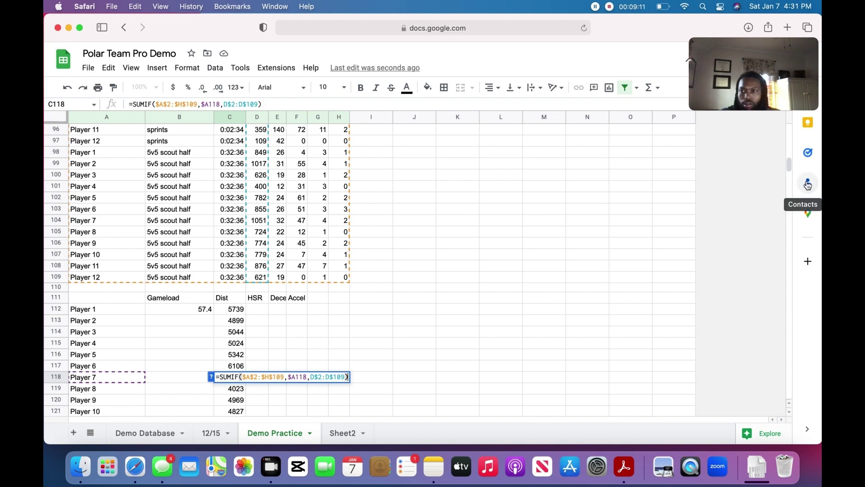
pyautogui.moveTo(789, 168); pyautogui.dragTo(790, 171)
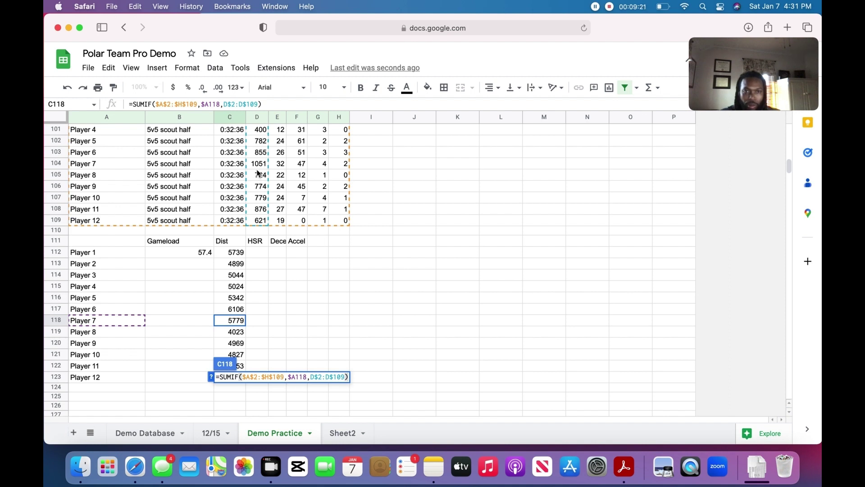
pyautogui.click(263, 342)
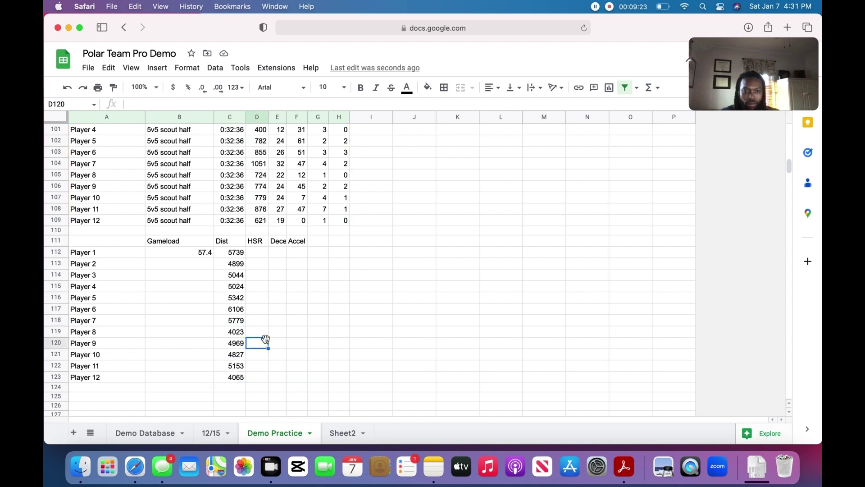
# Step: Fill the Gameload formula from B112 down through Player 12 in B123 and check the copied formula in B122
pyautogui.click(203, 254)
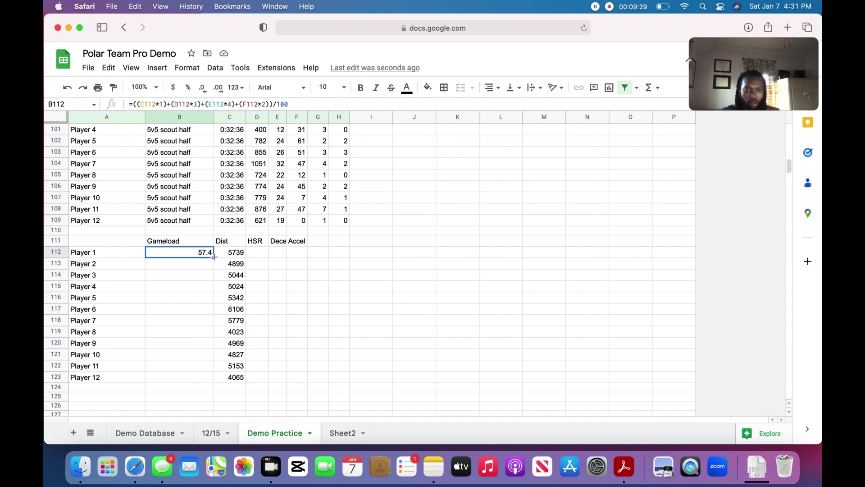
pyautogui.moveTo(214, 257); pyautogui.dragTo(214, 377)
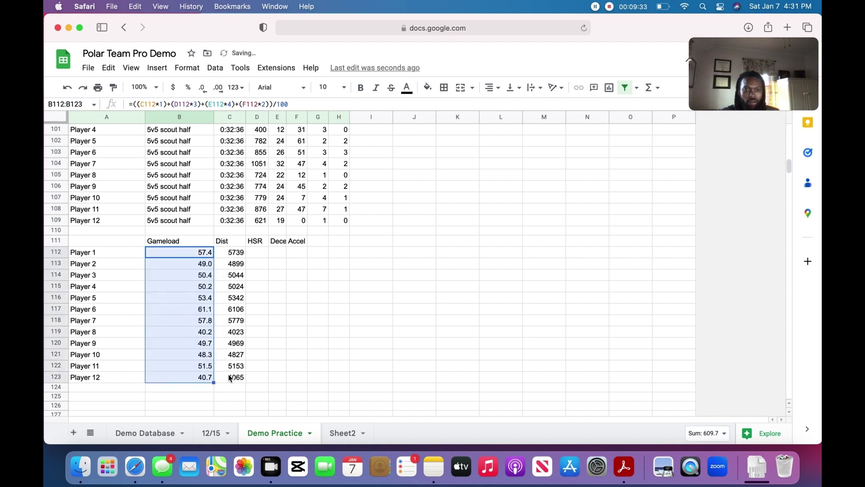
pyautogui.click(204, 366)
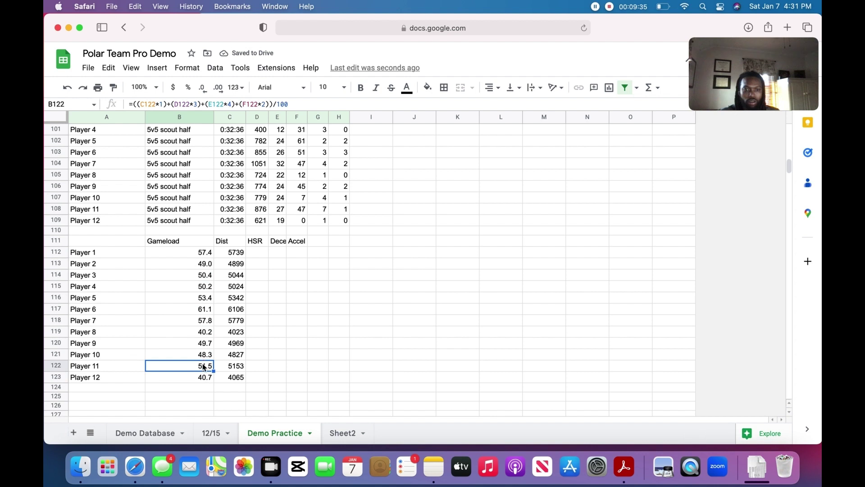
pyautogui.doubleClick(204, 367)
pyautogui.scroll(-1, 349, 318)
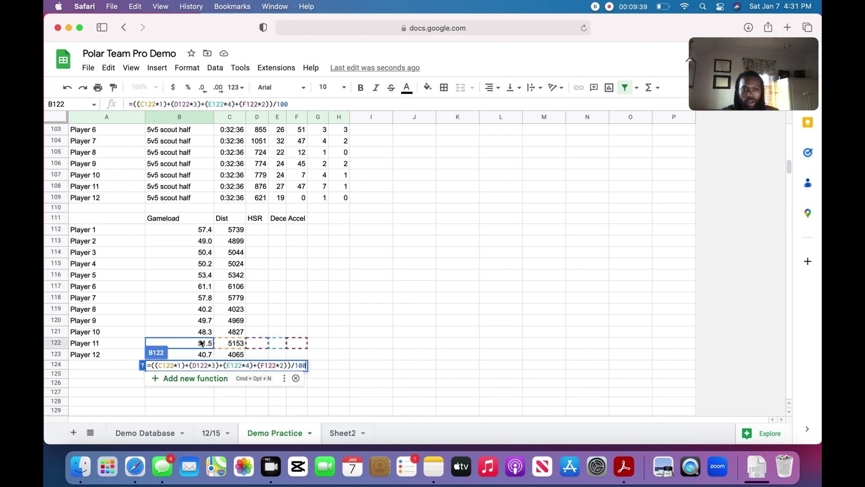
pyautogui.click(379, 323)
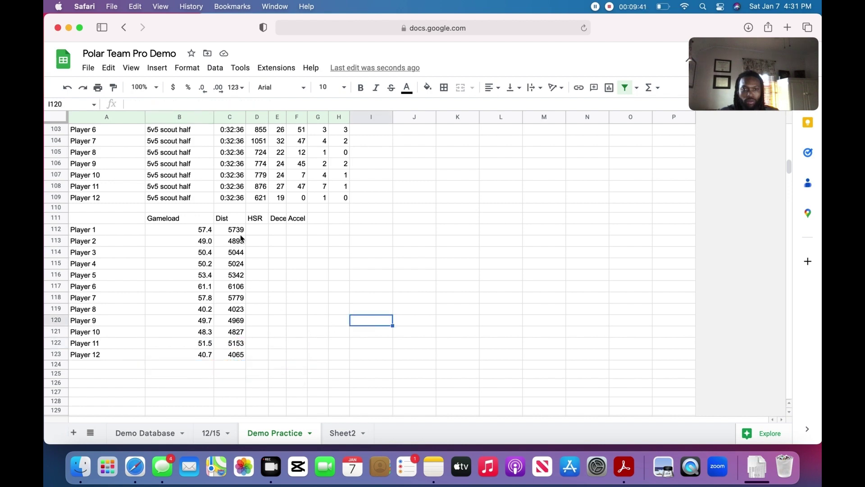
# Step: Copy Player 1's Dist SUMIF from C112 into HSR cell D112 and change its sum range to F$2:F$109
pyautogui.click(241, 232)
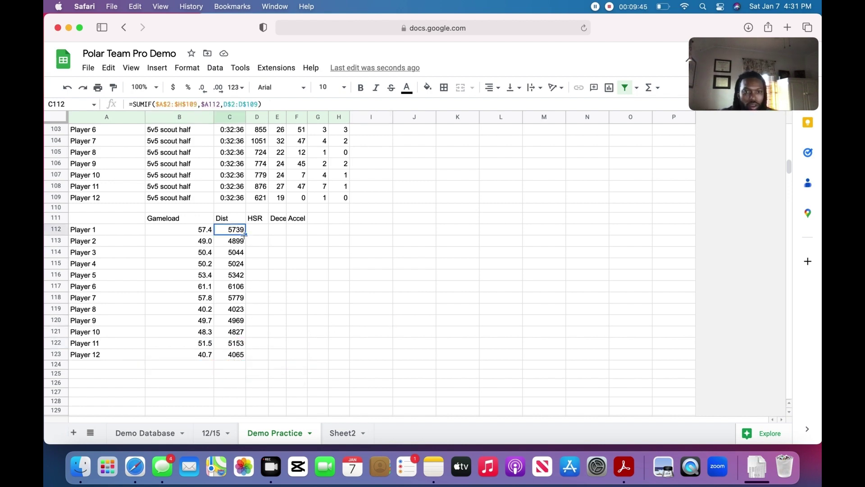
pyautogui.moveTo(245, 234); pyautogui.dragTo(258, 233)
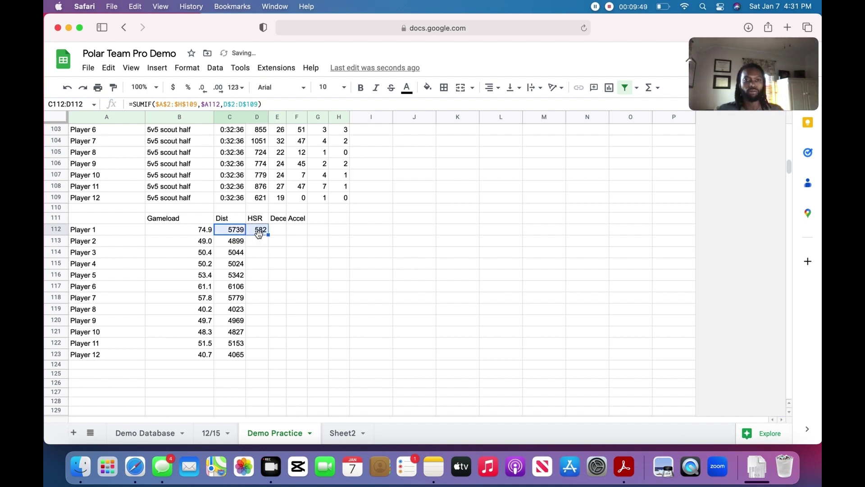
pyautogui.doubleClick(259, 233)
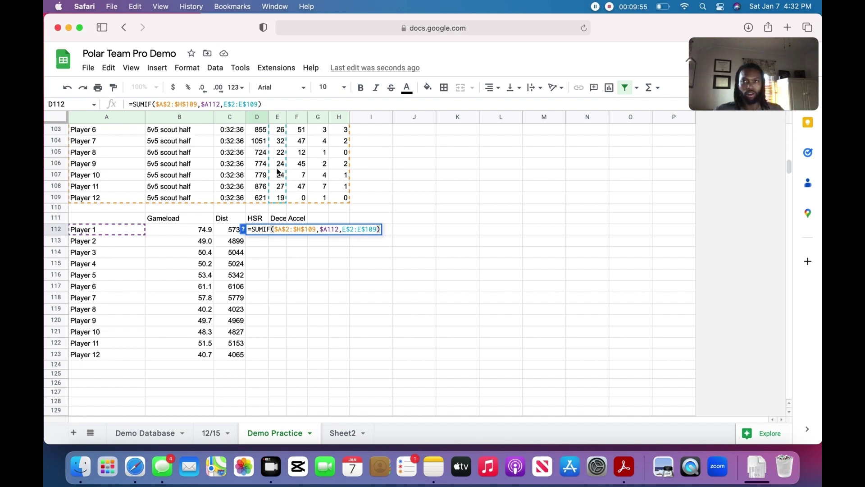
pyautogui.click(346, 229)
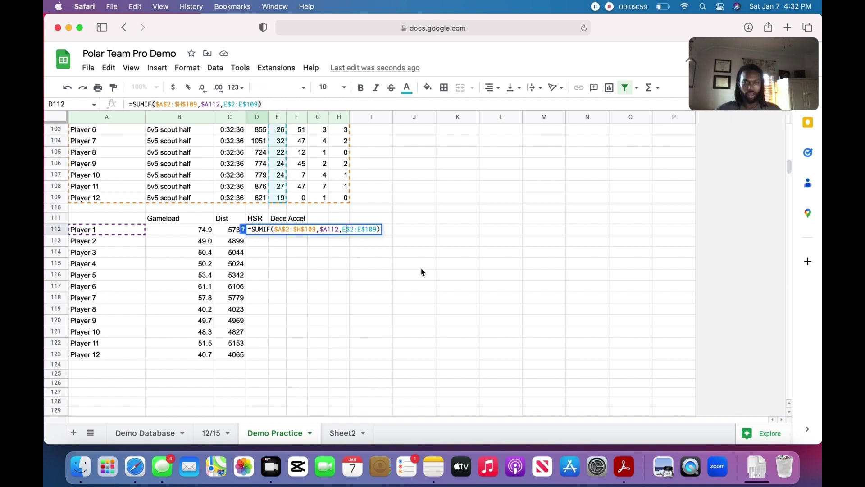
pyautogui.press('BackSpace')
pyautogui.write('F')
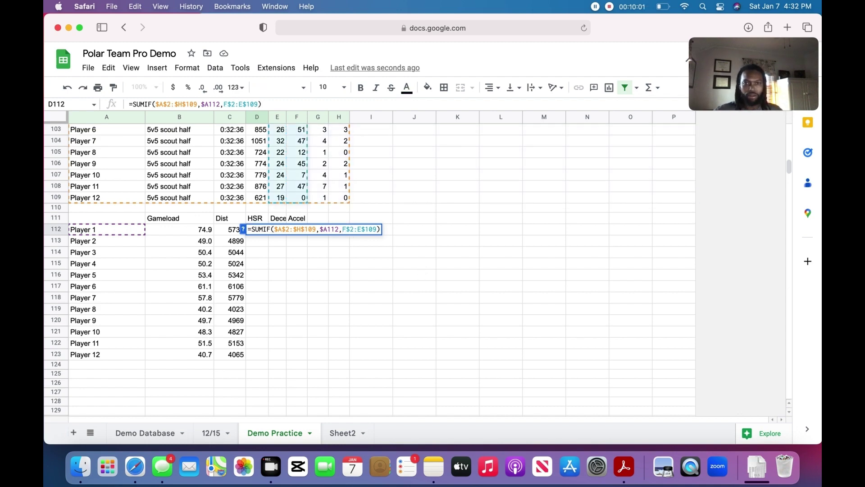
pyautogui.click(362, 229)
pyautogui.press('BackSpace')
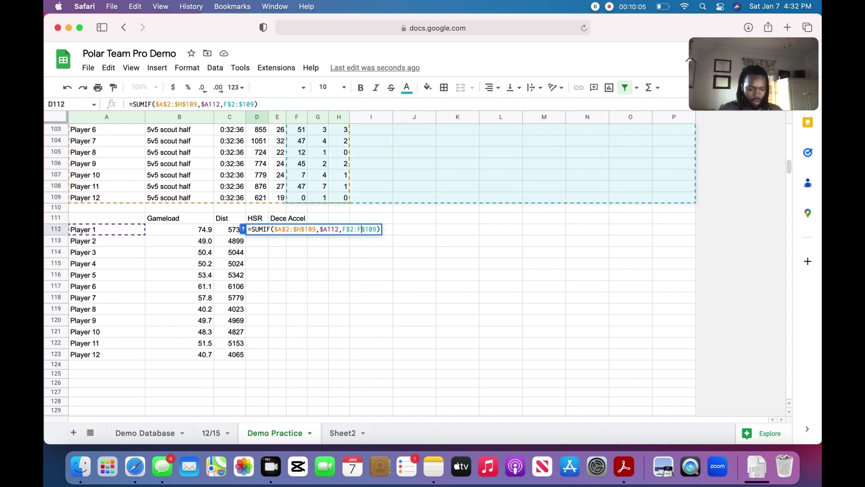
pyautogui.write('F')
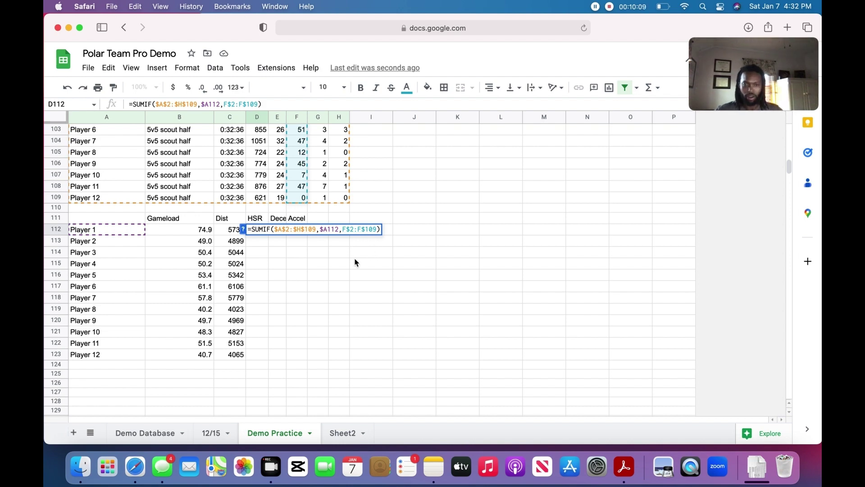
pyautogui.press('Return')
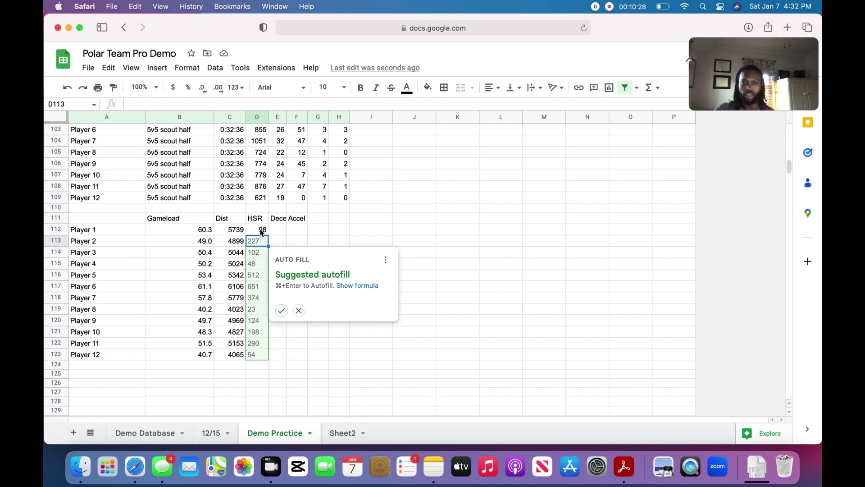
# Step: Accept the suggested autofill for the remaining players' HSR cells and check the filled formulas in D117 and D121
pyautogui.click(286, 314)
pyautogui.click(258, 290)
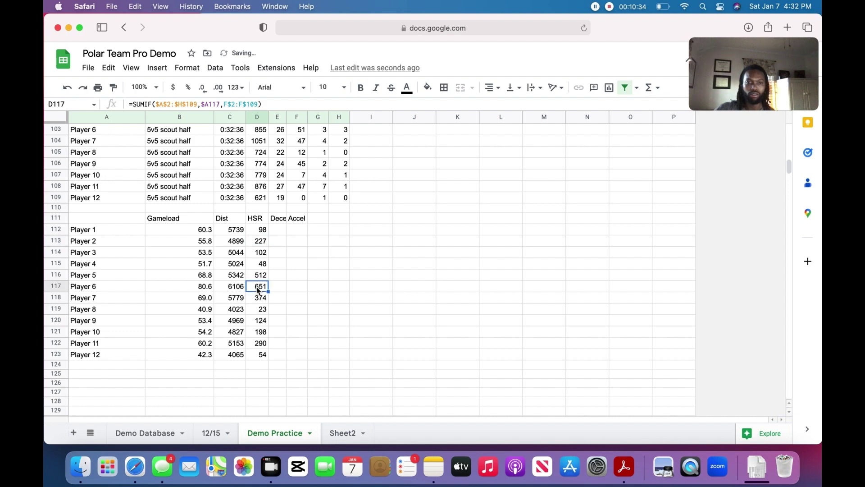
pyautogui.doubleClick(258, 290)
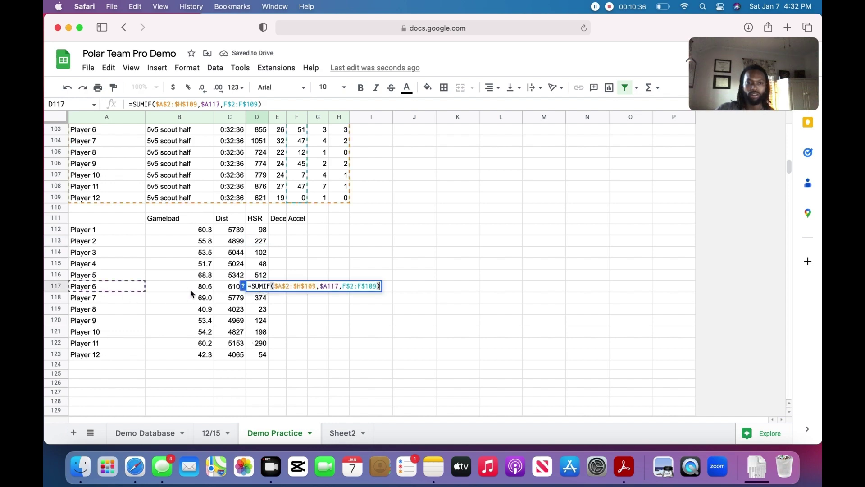
pyautogui.click(265, 332)
pyautogui.doubleClick(265, 332)
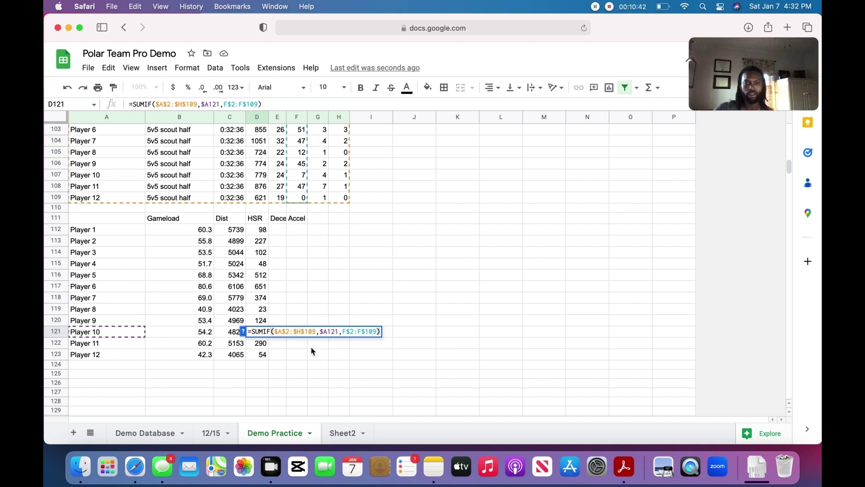
pyautogui.click(312, 348)
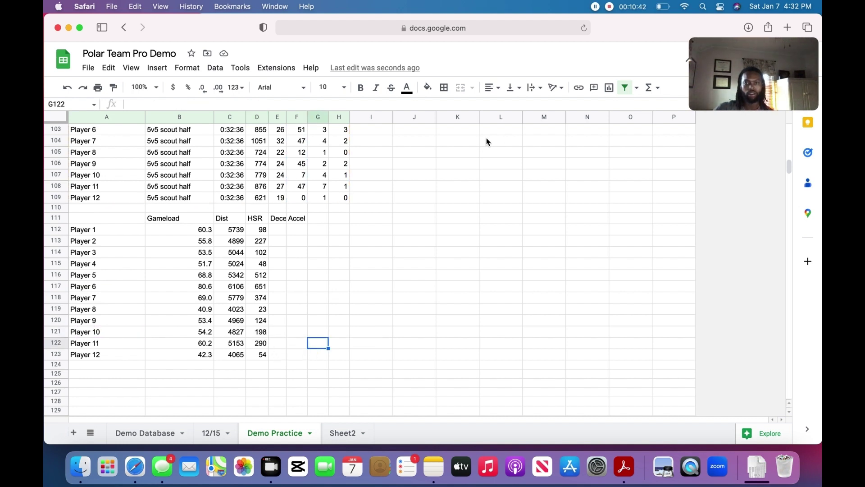
# Step: Fill the HSR formulas in D112:D123 across into the deceleration column, E112:E123
pyautogui.click(261, 233)
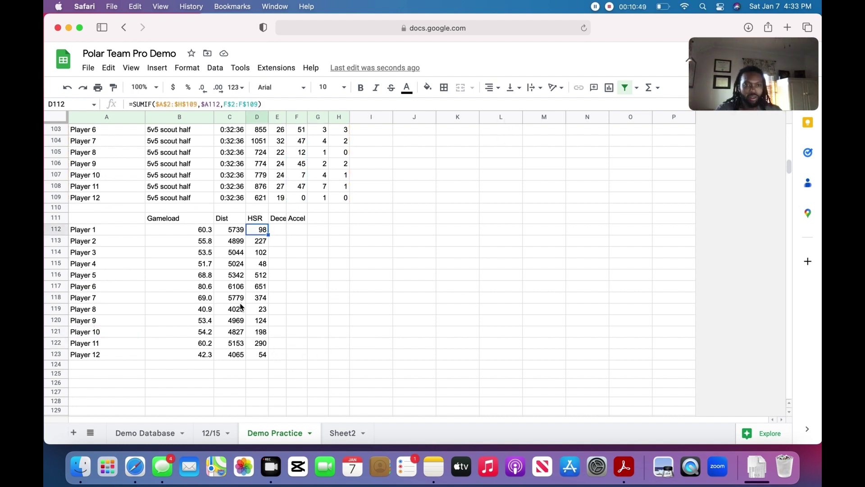
pyautogui.keyDown('shift'); pyautogui.click(266, 355); pyautogui.keyUp('shift')
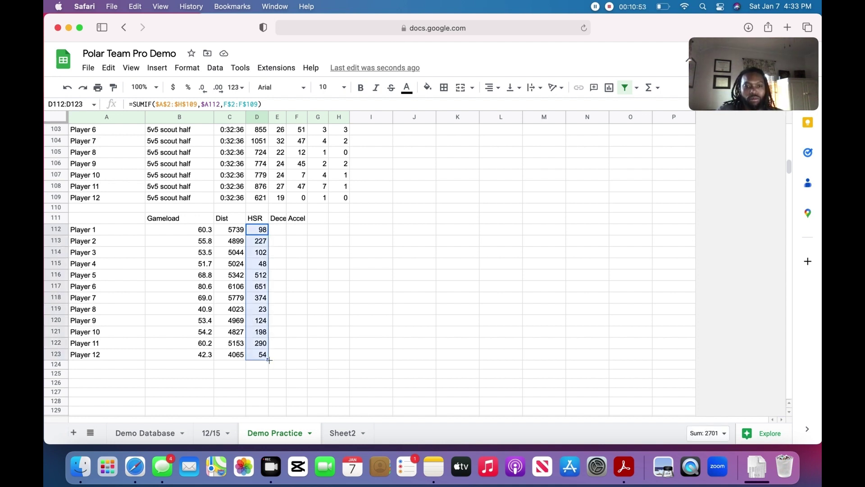
pyautogui.moveTo(269, 360); pyautogui.dragTo(276, 359)
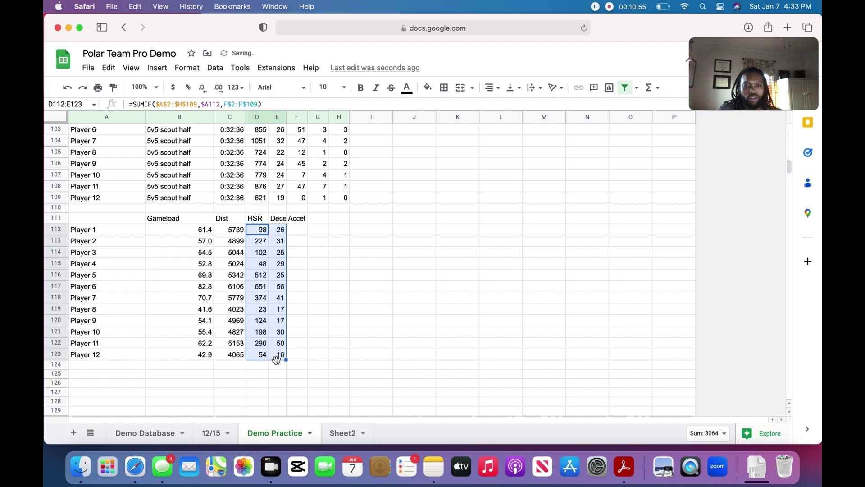
pyautogui.click(297, 243)
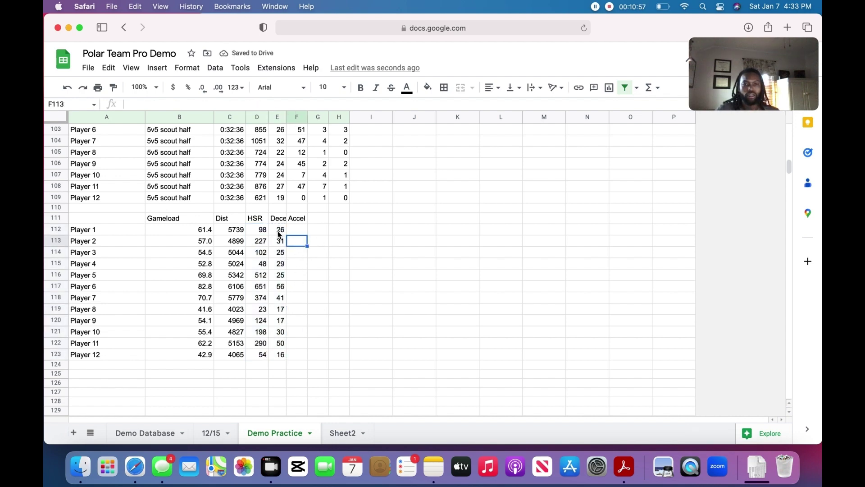
# Step: Extend the deceleration formulas in E112:E123 across into the Accel column, F112:F123
pyautogui.click(278, 231)
pyautogui.keyDown('shift'); pyautogui.click(284, 359); pyautogui.keyUp('shift')
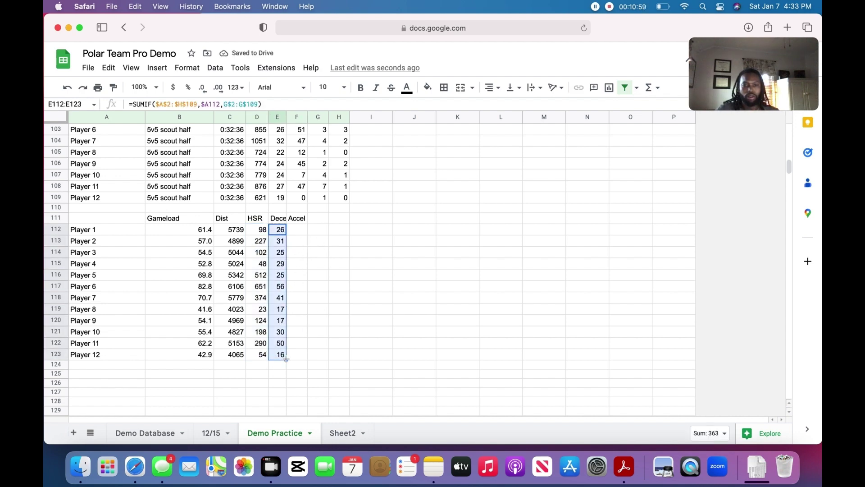
pyautogui.moveTo(286, 359); pyautogui.dragTo(304, 359)
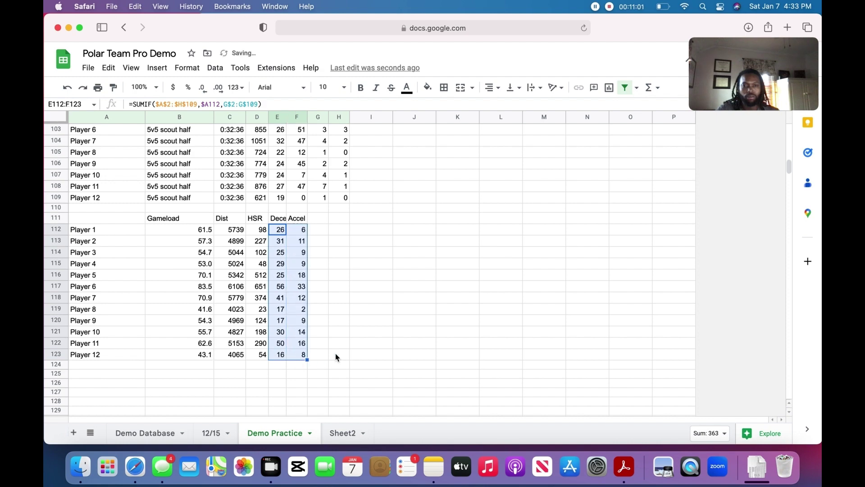
pyautogui.click(370, 333)
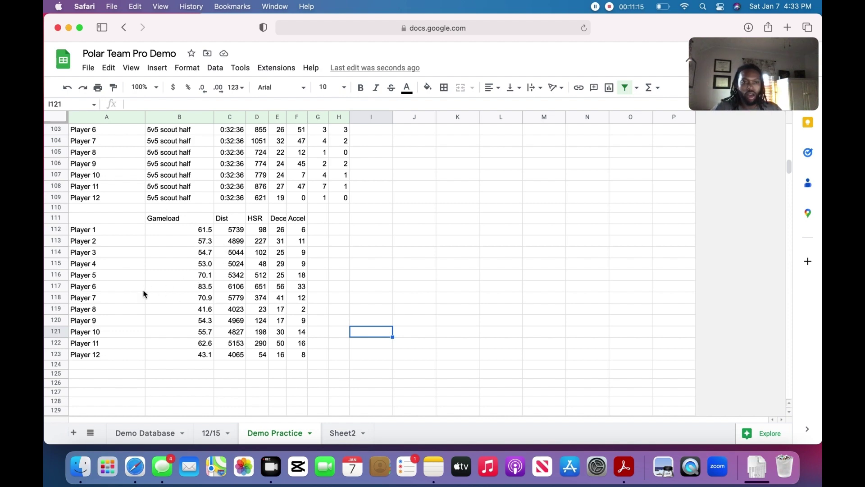
# Step: Enter a formula in B124 averaging the Gameload values in B112:B123
pyautogui.click(202, 365)
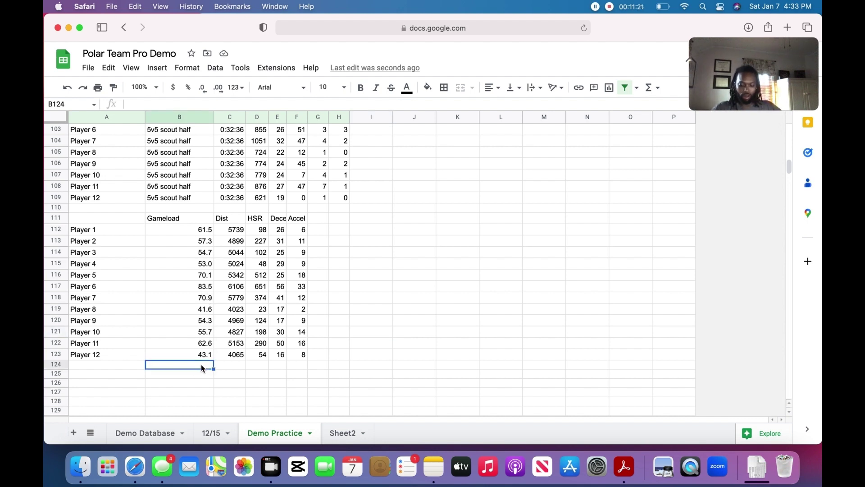
pyautogui.write('=')
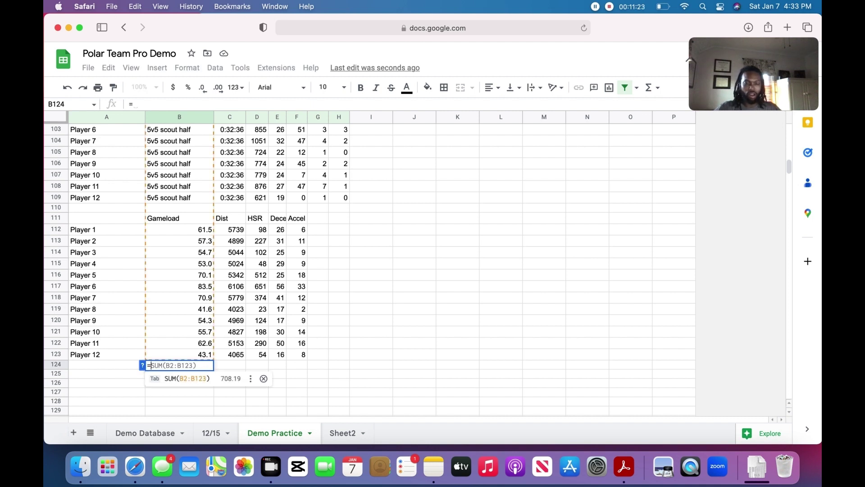
pyautogui.write('A')
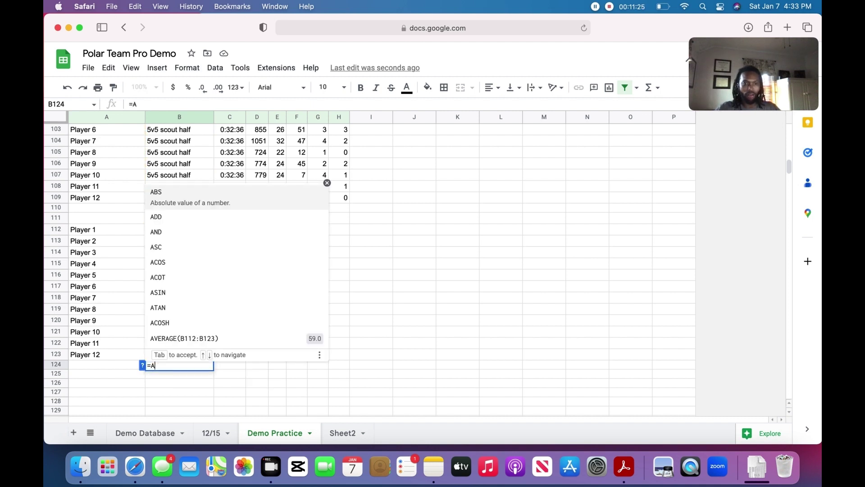
pyautogui.write('VEFRAGE')
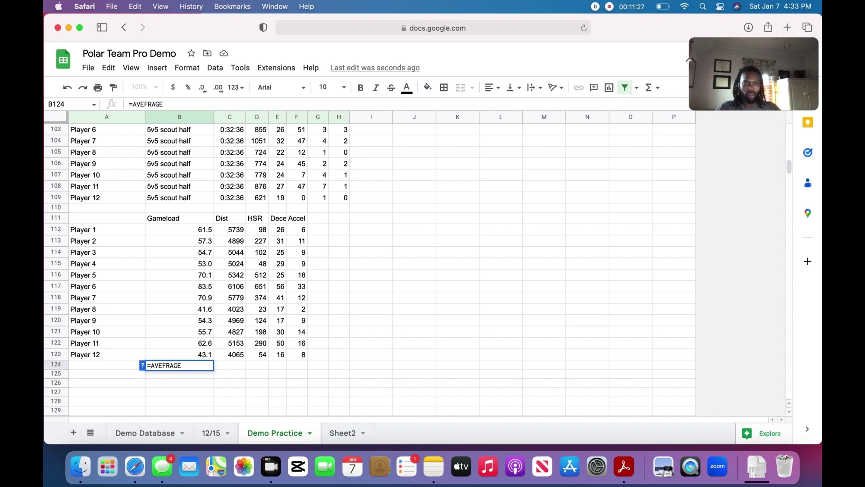
pyautogui.write('(')
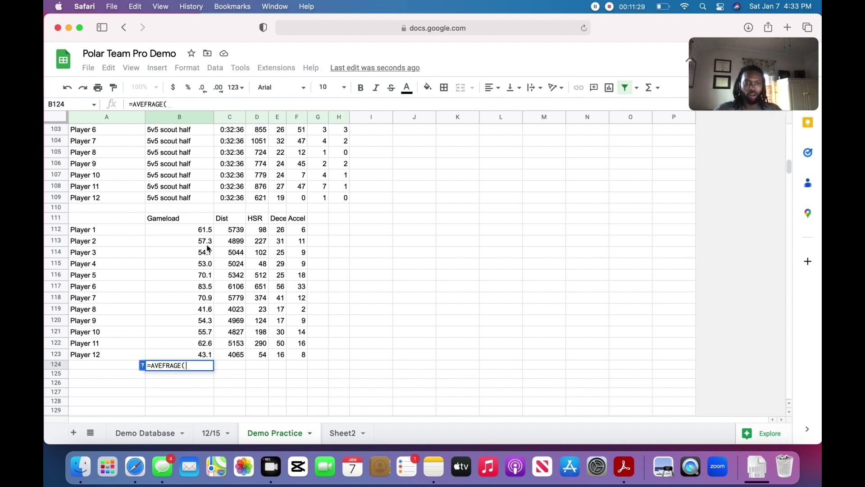
pyautogui.click(204, 231)
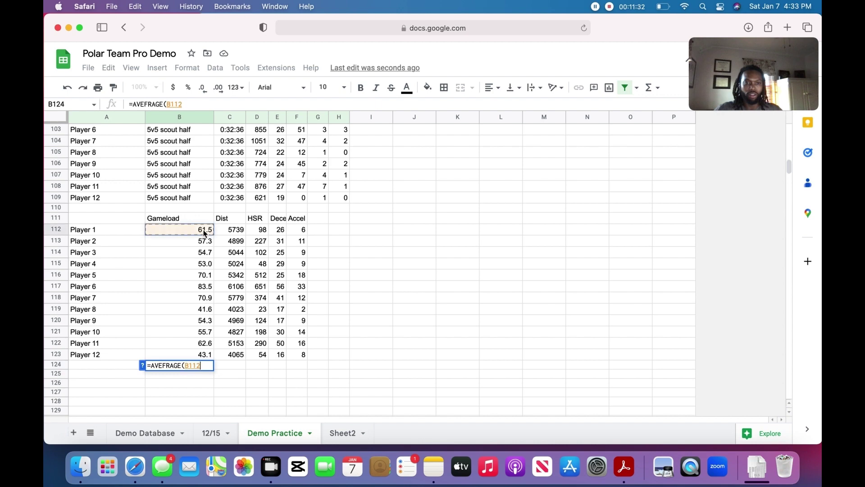
pyautogui.keyDown('shift'); pyautogui.click(200, 354); pyautogui.keyUp('shift')
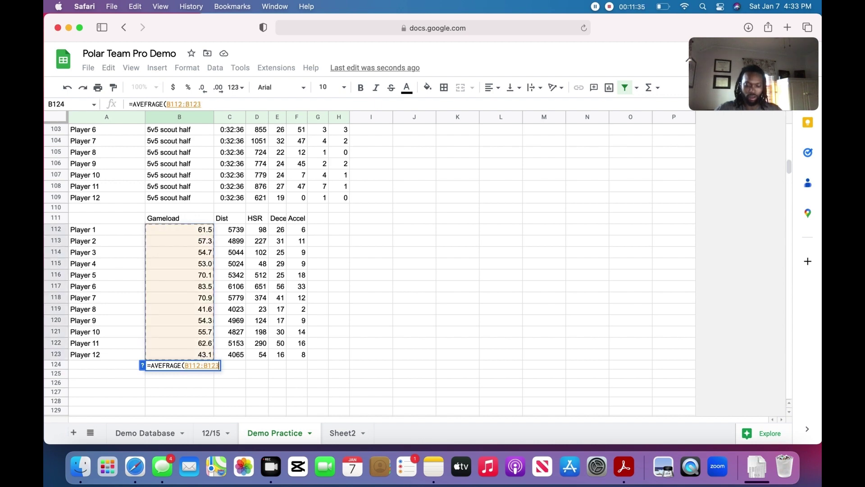
pyautogui.write(')')
pyautogui.press('Return')
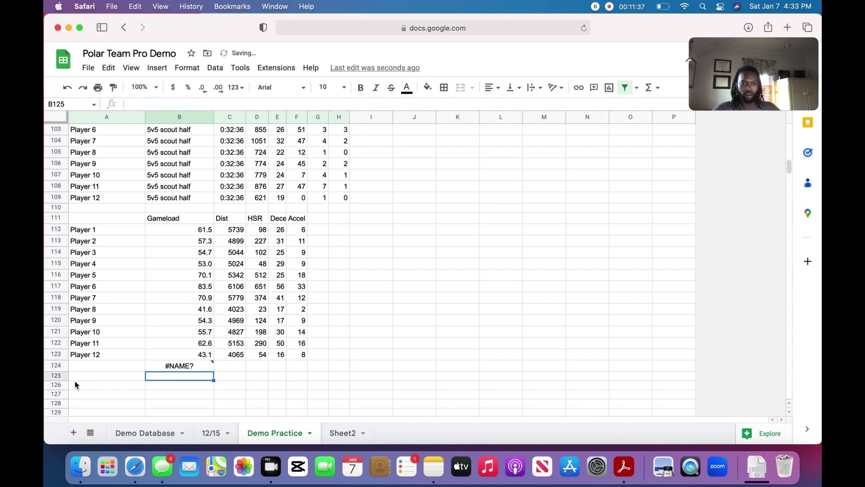
# Step: Correct the misspelled function name in B124 so the formula reads =AVERAGE(B112:B123)
pyautogui.doubleClick(189, 367)
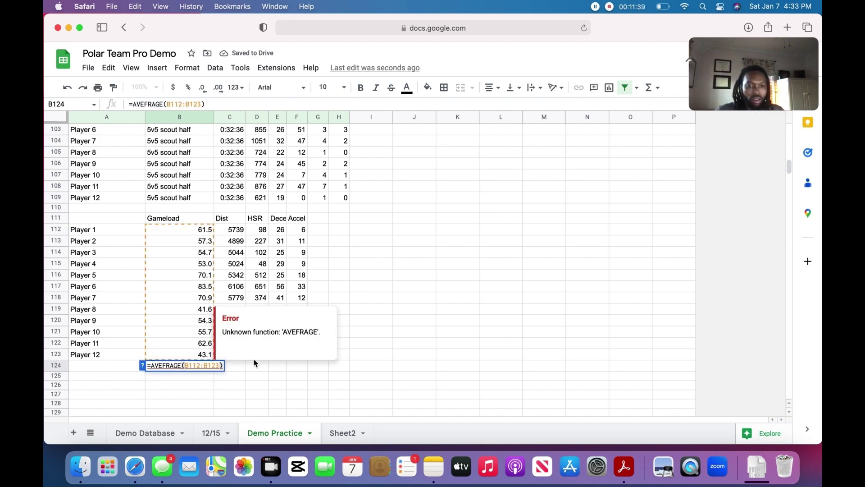
pyautogui.click(164, 365)
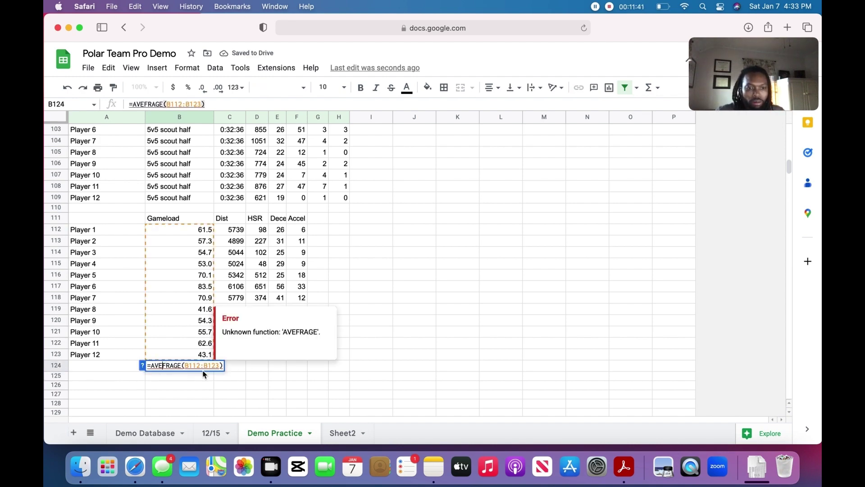
pyautogui.write('R')
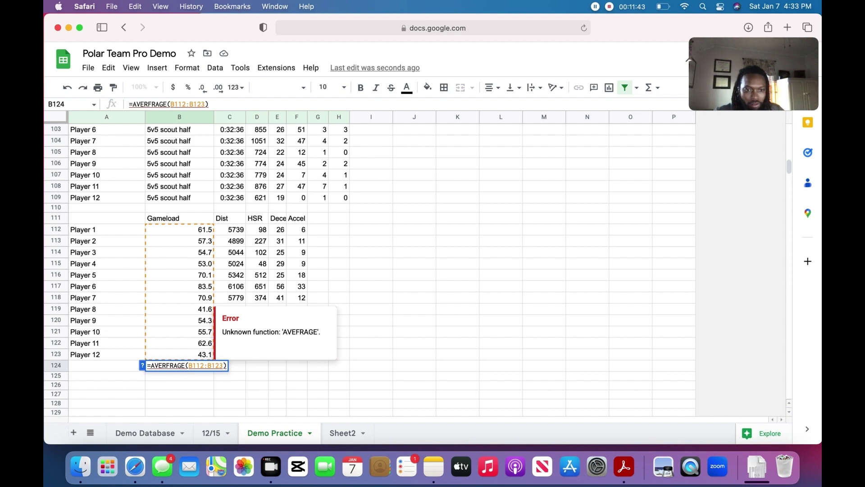
pyautogui.press('BackSpace')
pyautogui.press('BackSpace')
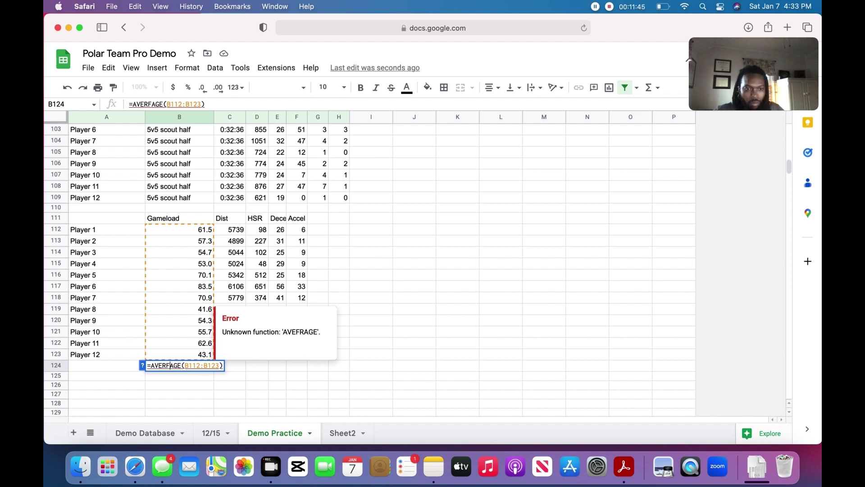
pyautogui.press('Tab')
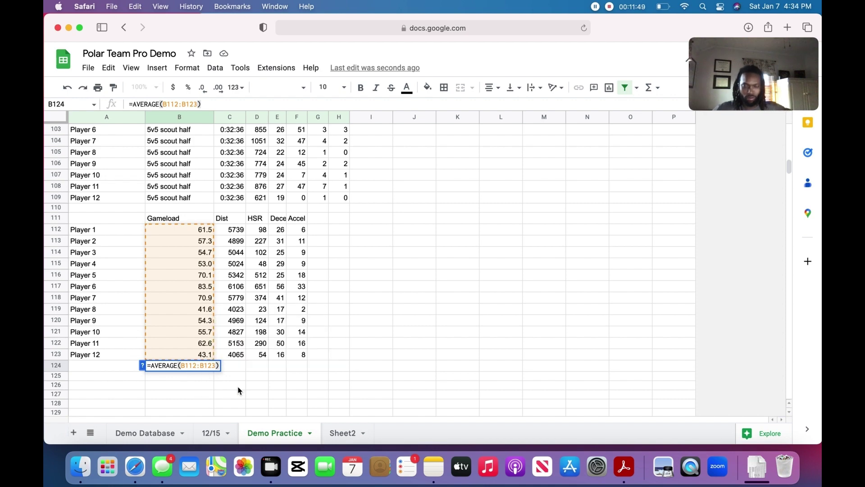
pyautogui.press('Return')
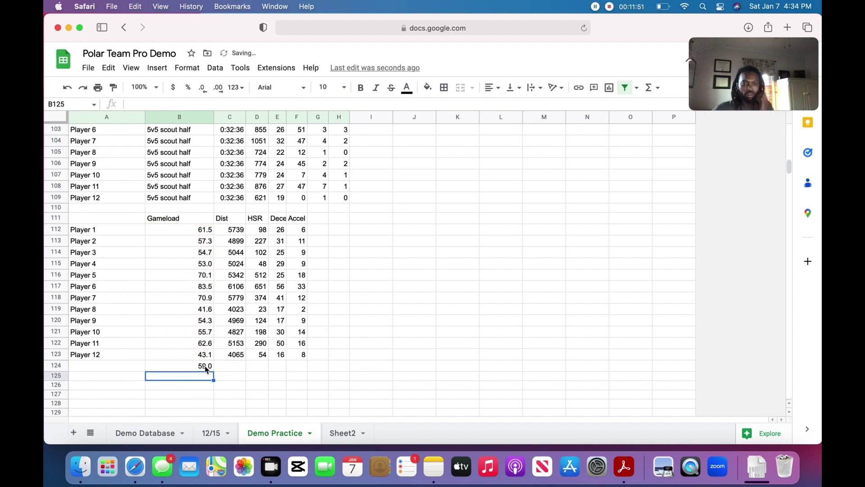
# Step: Label the team average row by entering AVERAGE in A124
pyautogui.click(205, 368)
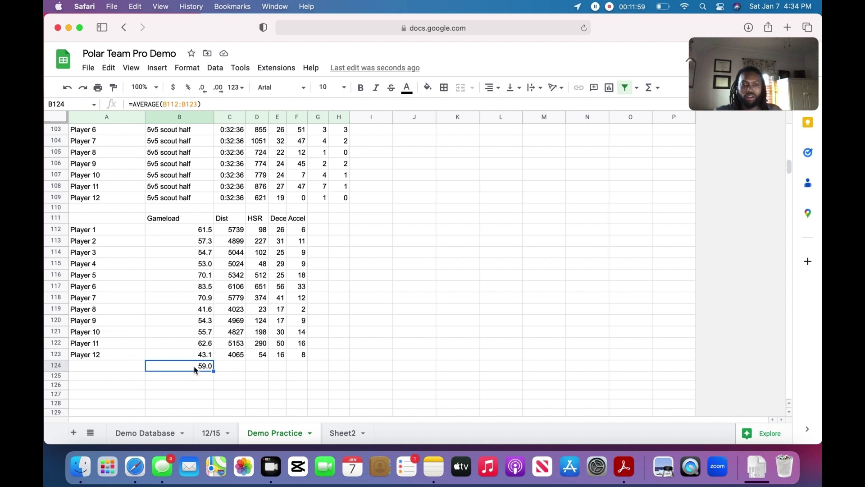
pyautogui.click(127, 371)
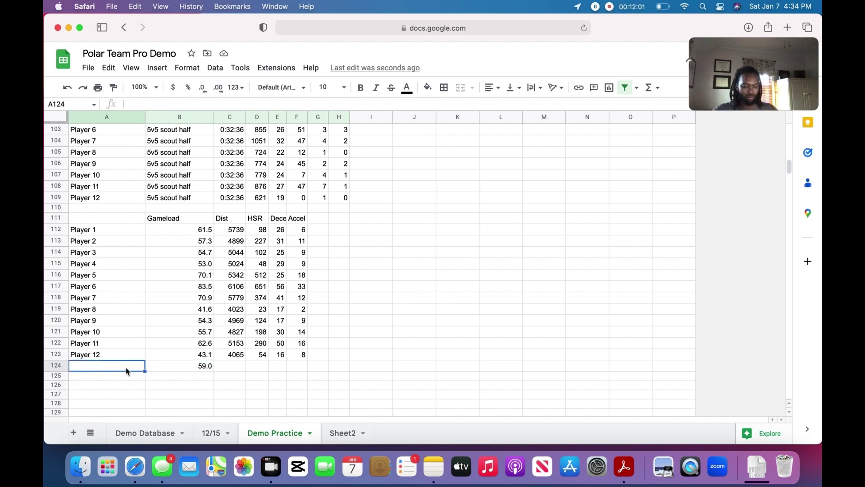
pyautogui.write('AVERAGE')
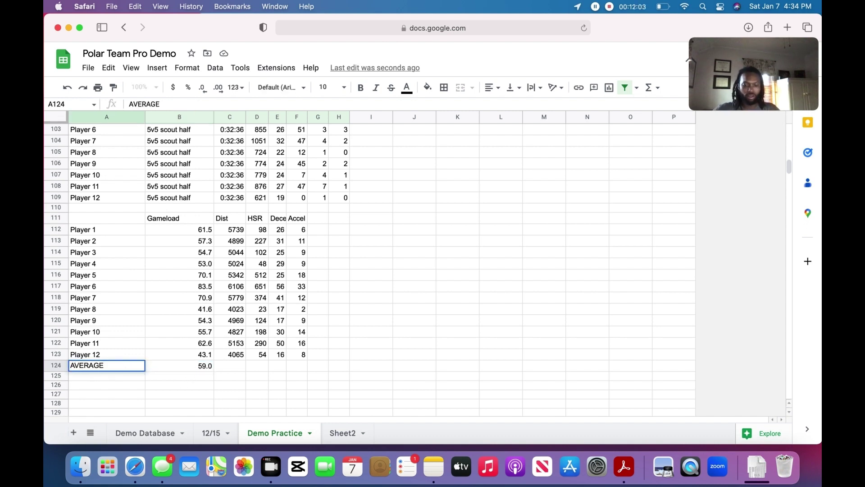
pyautogui.press('Return')
pyautogui.click(205, 378)
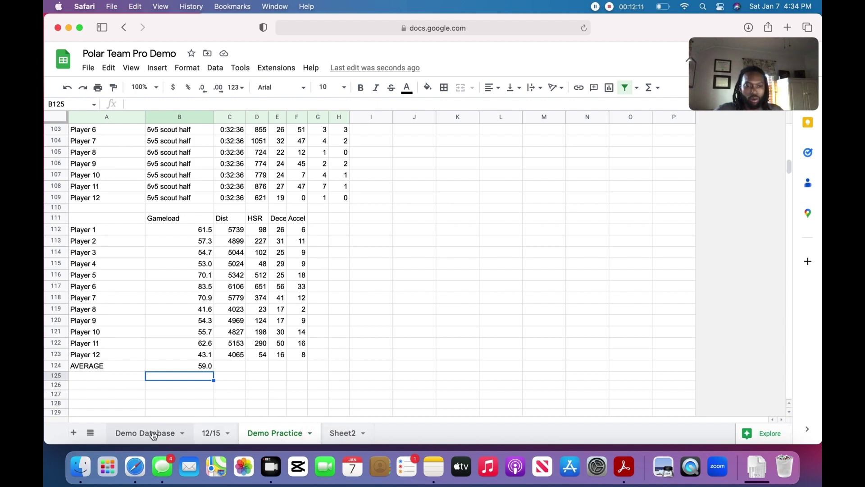
# Step: Begin a TRANSPOSE formula in cell C3 of Sheet2, on the 1/2 row under Player 1
pyautogui.click(344, 436)
pyautogui.click(145, 174)
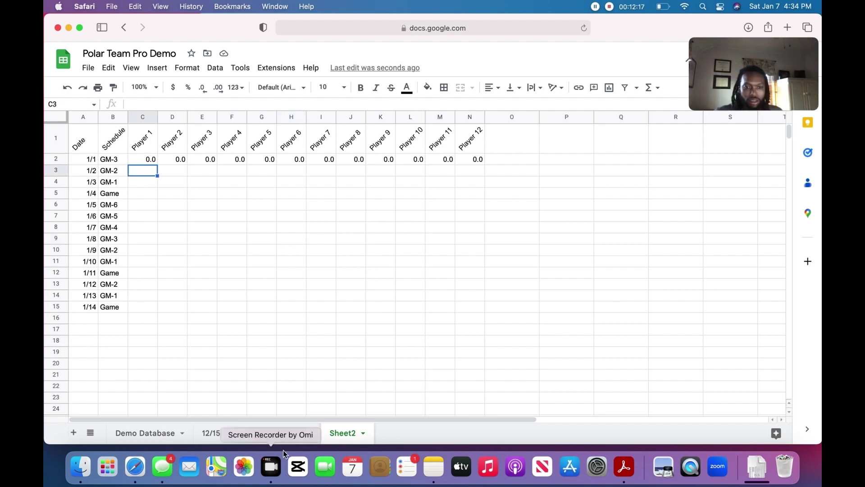
pyautogui.click(286, 435)
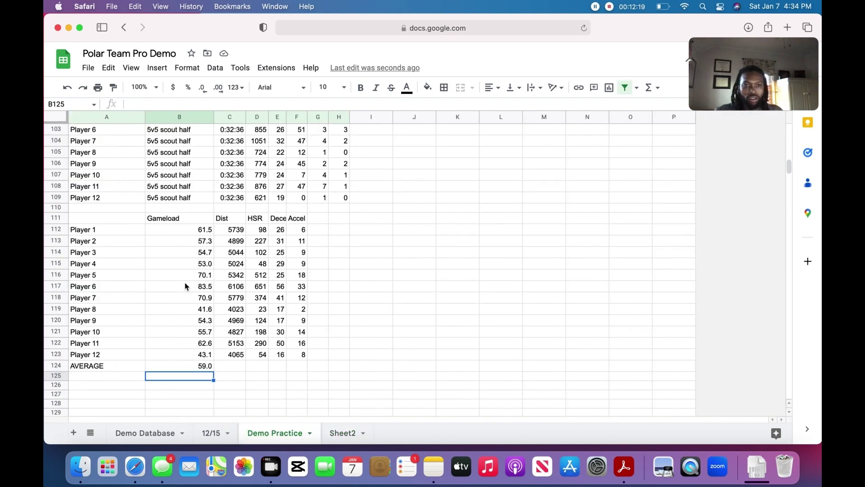
pyautogui.click(345, 436)
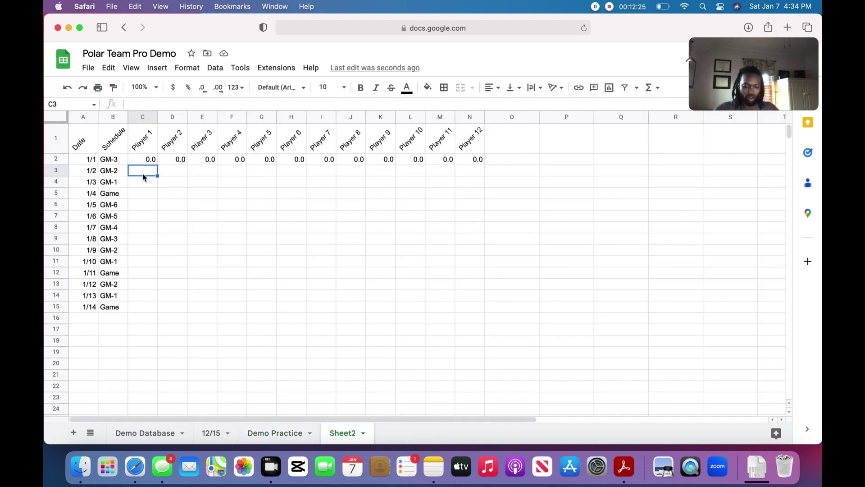
pyautogui.write('=TANSPOSE')
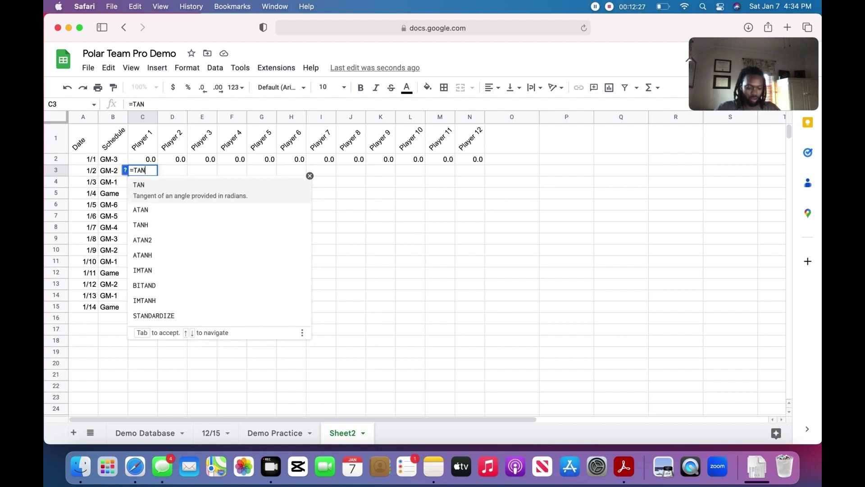
pyautogui.press('BackSpace')
pyautogui.press('BackSpace')
pyautogui.press('BackSpace')
pyautogui.press('BackSpace')
pyautogui.press('BackSpace')
pyautogui.press('BackSpace')
pyautogui.press('BackSpace')
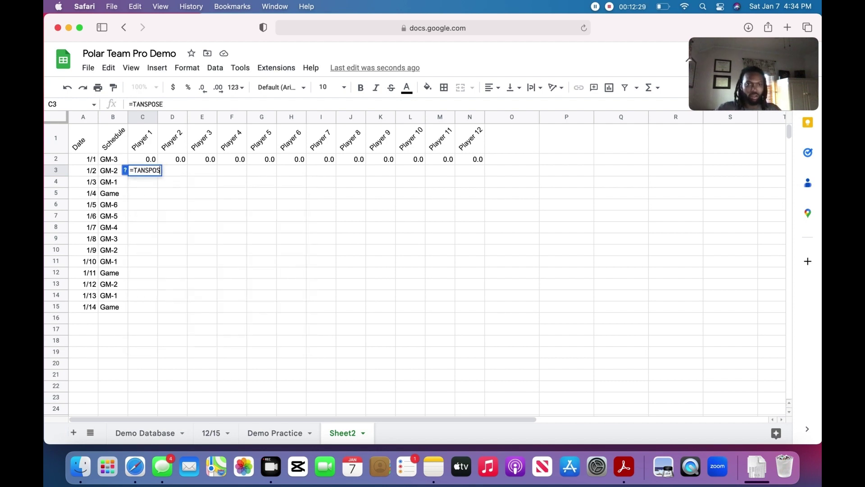
pyautogui.write('RAN')
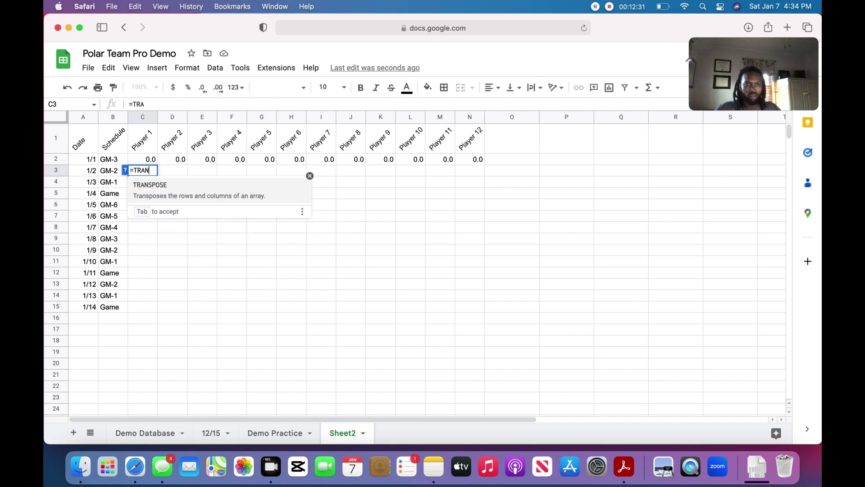
pyautogui.write('SPOSE')
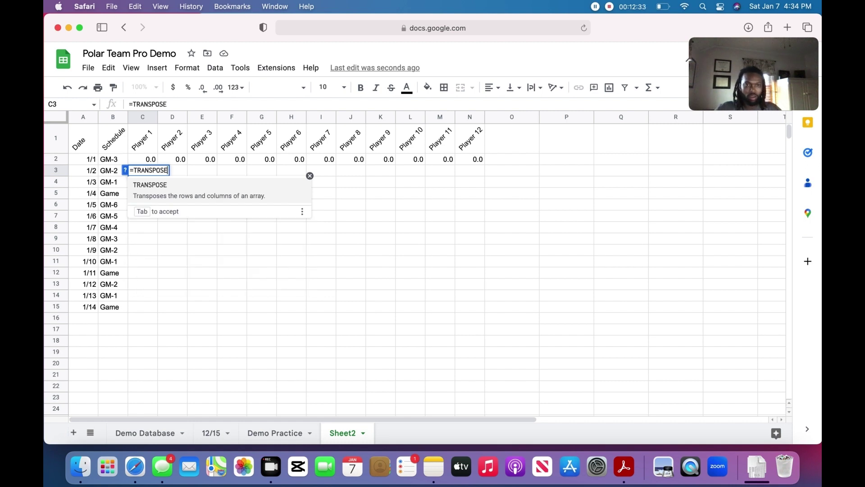
pyautogui.write('(')
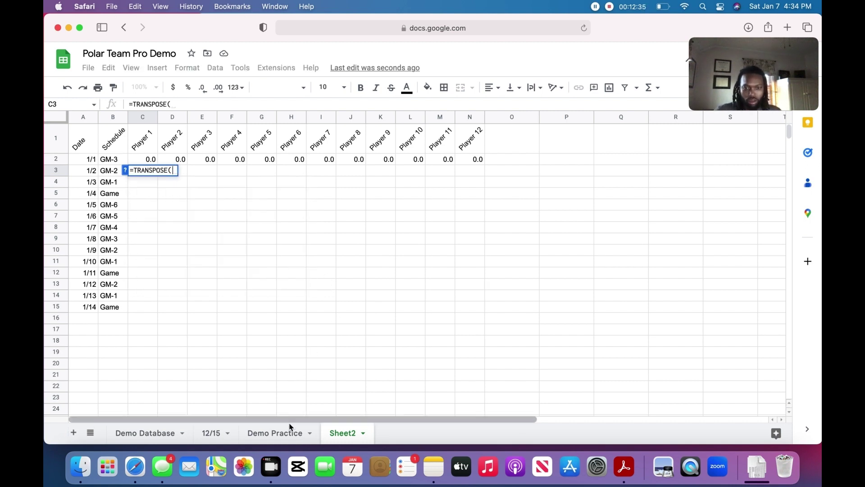
# Step: Complete the TRANSPOSE formula with the players' Gameload range 'Demo Practice'!B112:B123 and enter it
pyautogui.click(276, 433)
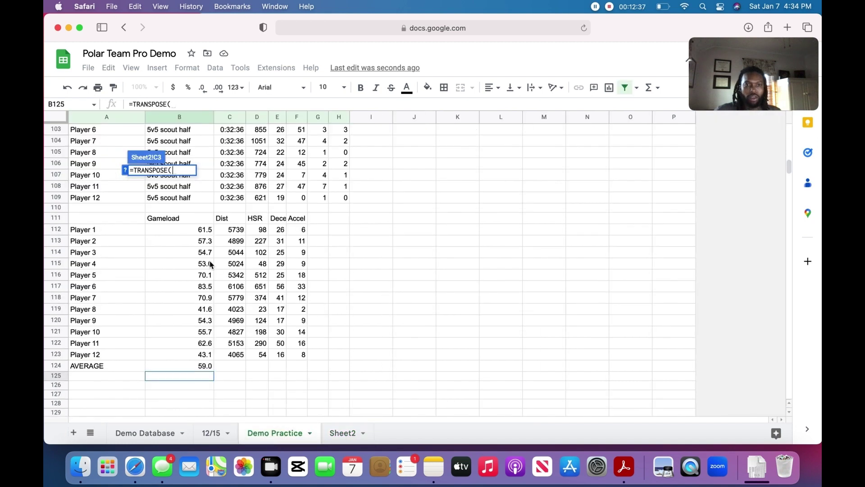
pyautogui.click(192, 231)
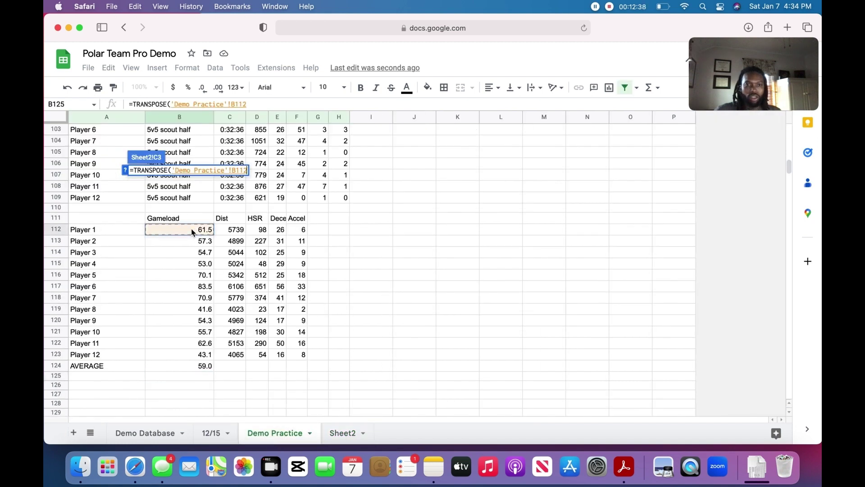
pyautogui.keyDown('shift'); pyautogui.click(199, 358); pyautogui.keyUp('shift')
pyautogui.write(')')
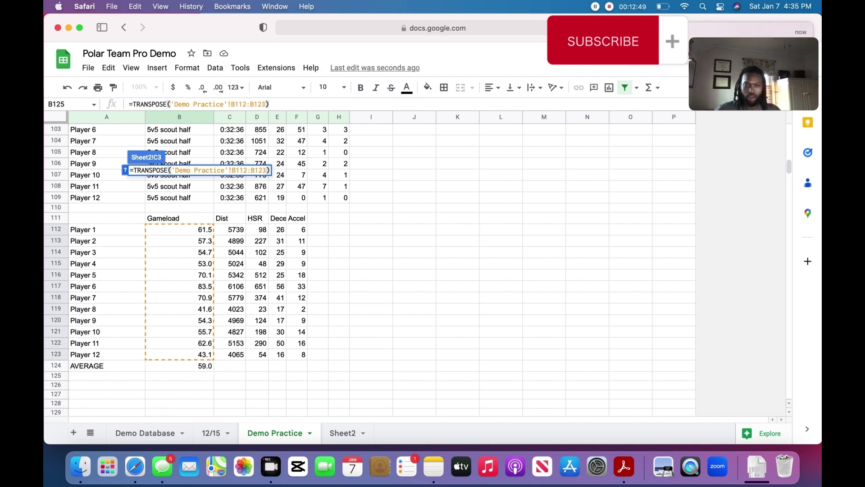
pyautogui.press('Return')
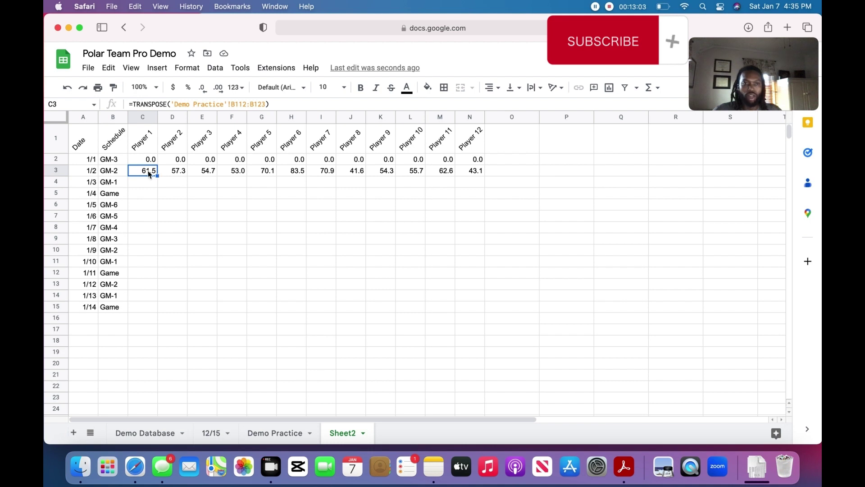
pyautogui.click(143, 197)
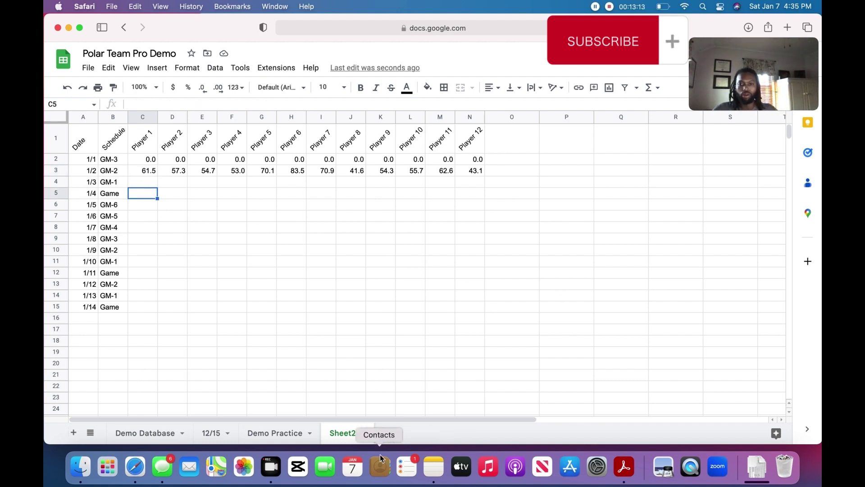
# Step: Add a thick solid right border along the Player 12 column, N1:N23
pyautogui.click(472, 135)
pyautogui.click(471, 118)
pyautogui.click(474, 137)
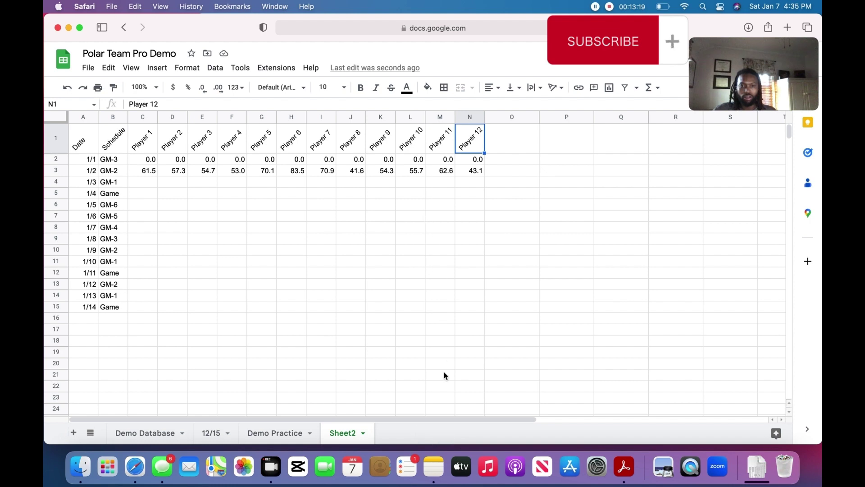
pyautogui.keyDown('shift'); pyautogui.click(470, 400); pyautogui.keyUp('shift')
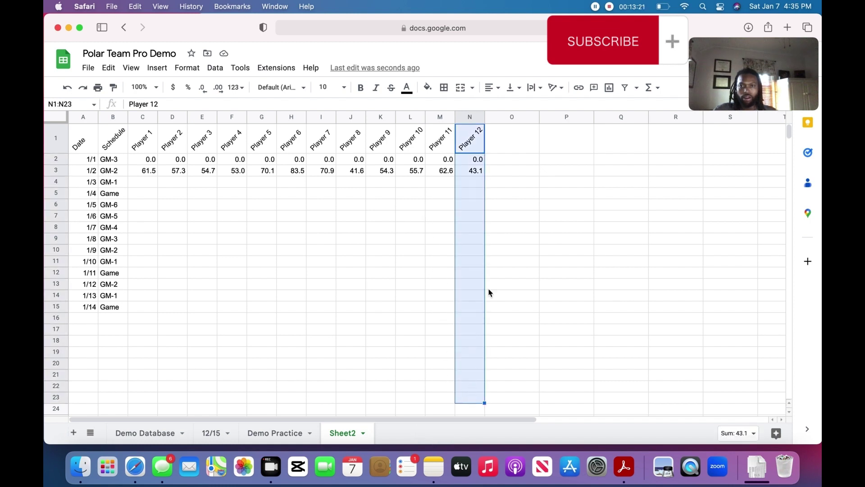
pyautogui.click(443, 87)
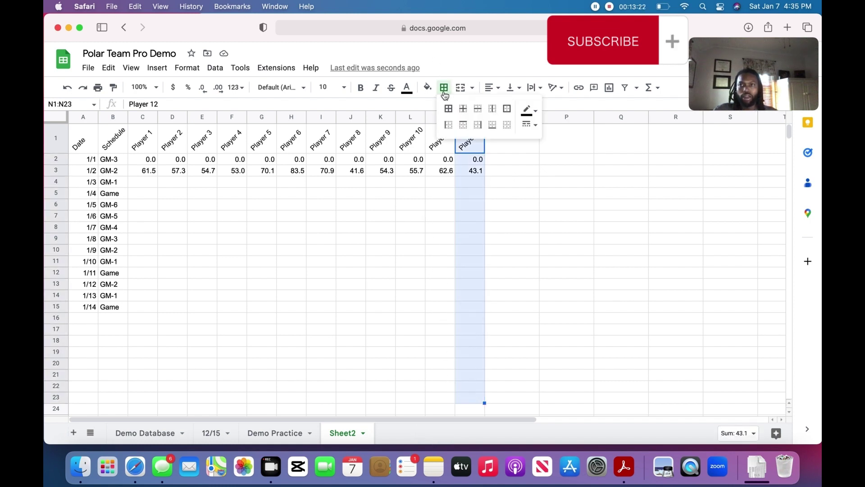
pyautogui.click(533, 125)
pyautogui.click(557, 167)
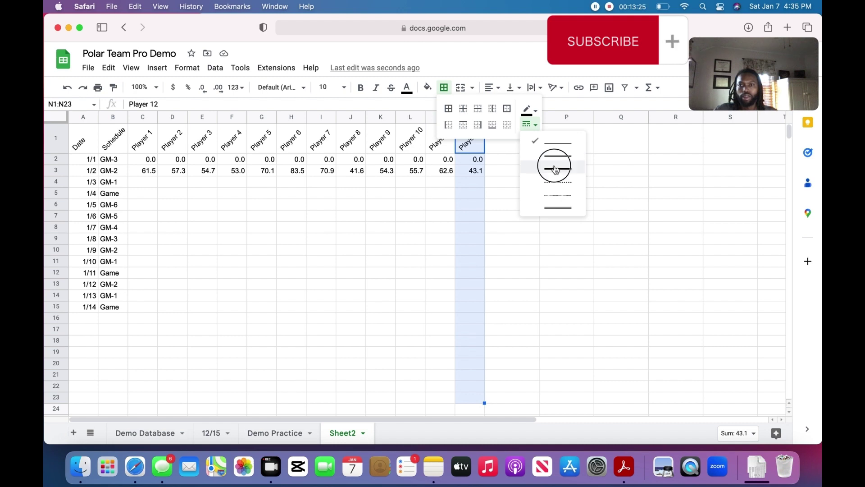
pyautogui.click(478, 127)
pyautogui.click(572, 215)
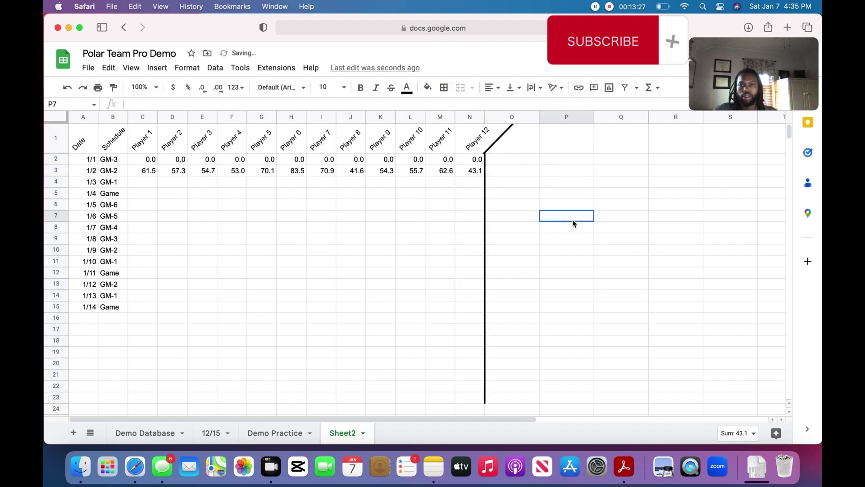